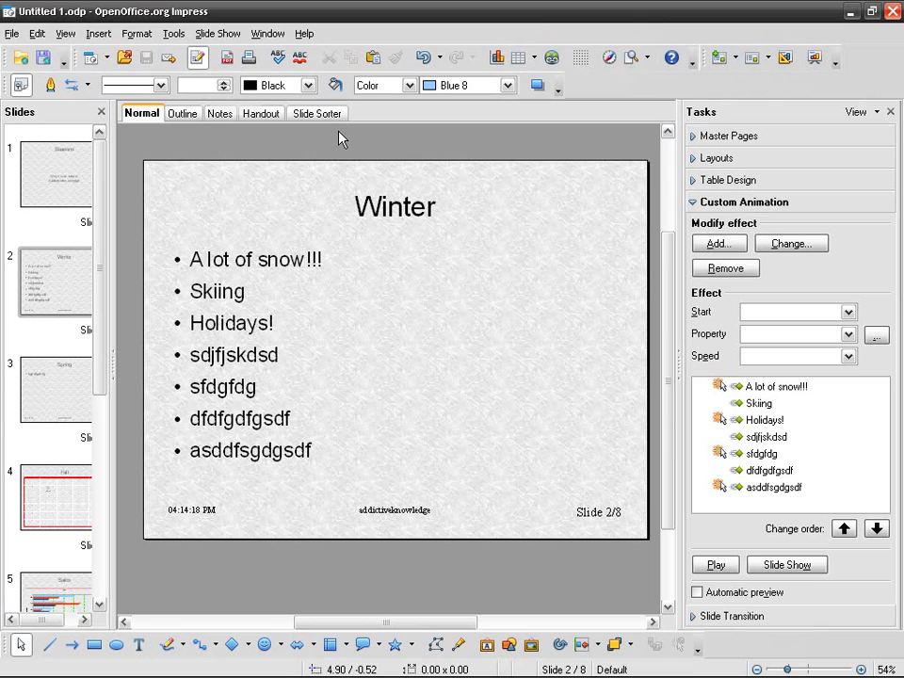
# Review the file types offered for saving the presentation under Save As, and leave without saving.
pyautogui.click(6, 30)
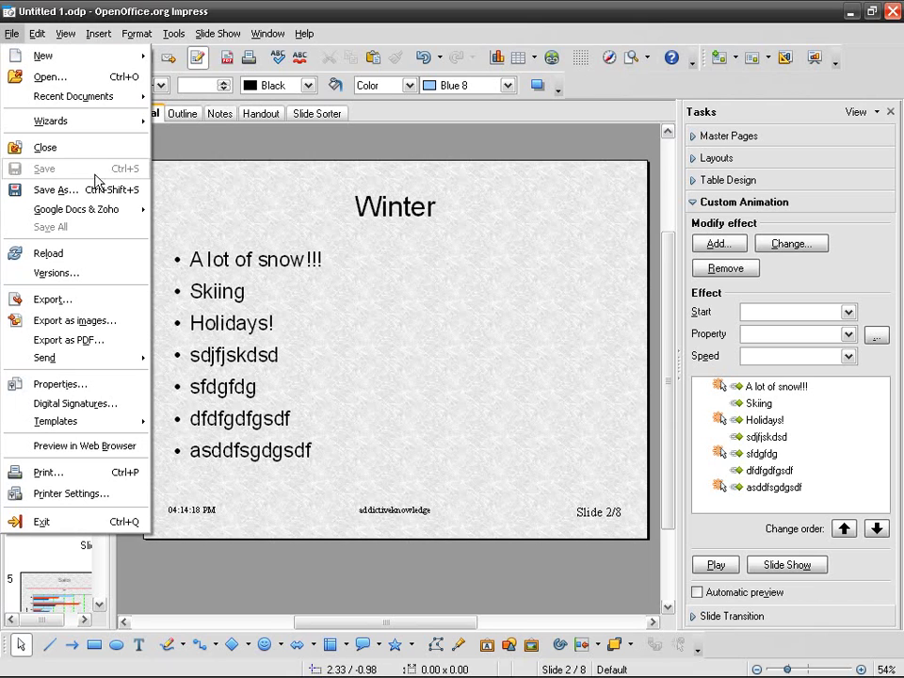
pyautogui.click(111, 192)
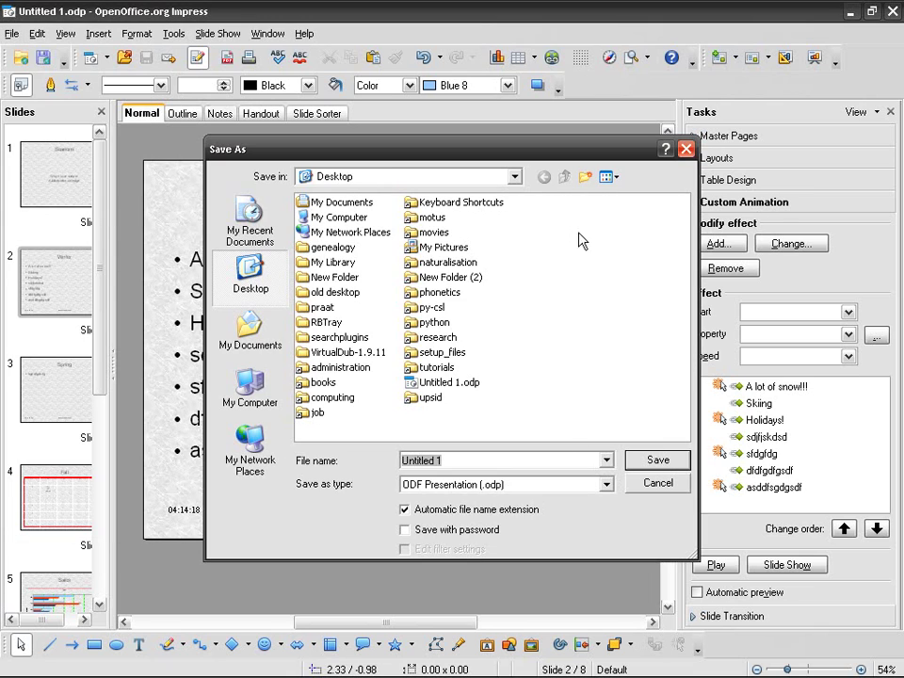
pyautogui.moveTo(640, 148); pyautogui.dragTo(573, 114)
pyautogui.click(535, 449)
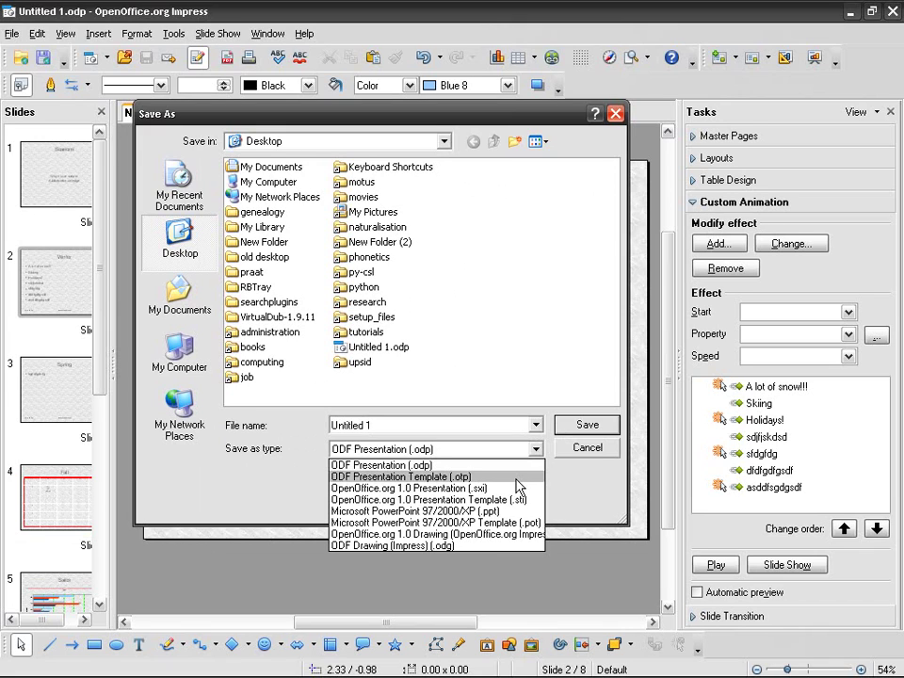
pyautogui.click(551, 401)
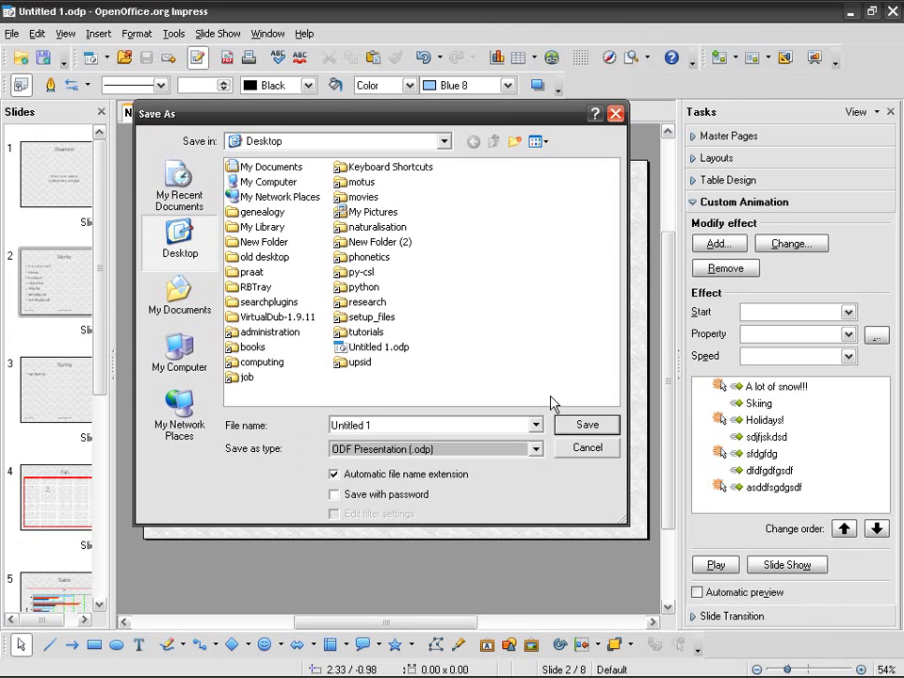
pyautogui.click(584, 449)
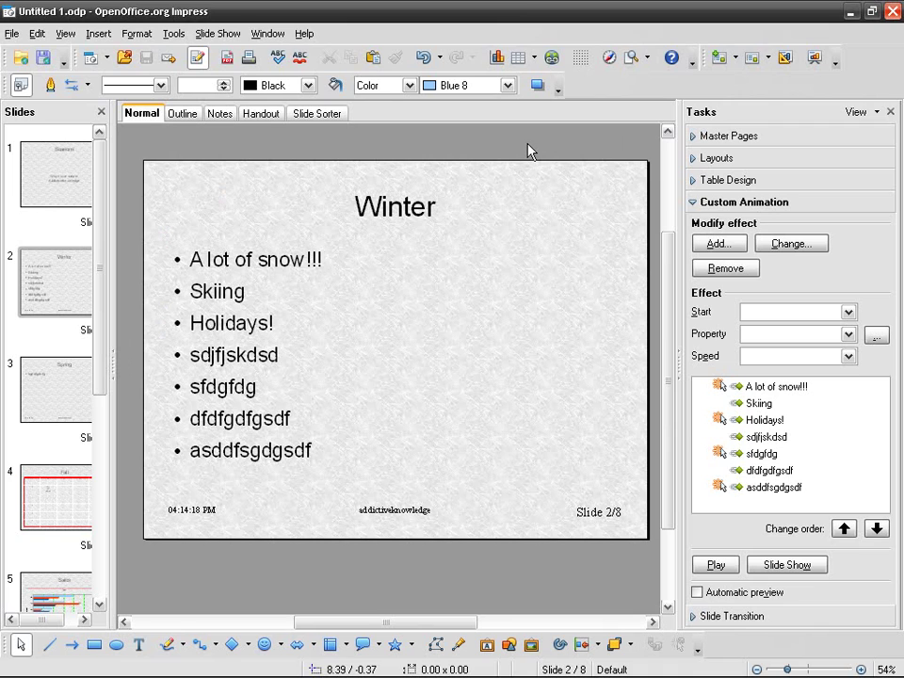
# Export all slides as a PDF named Untitled 1 on the Desktop, using lossless image compression.
pyautogui.click(11, 35)
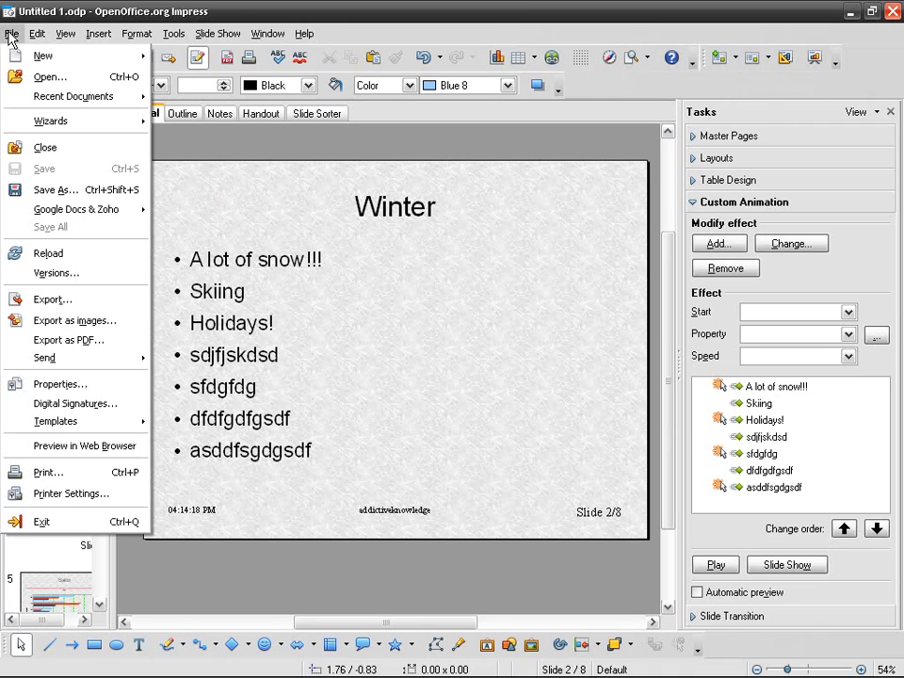
pyautogui.click(106, 345)
pyautogui.moveTo(239, 108); pyautogui.dragTo(435, 115)
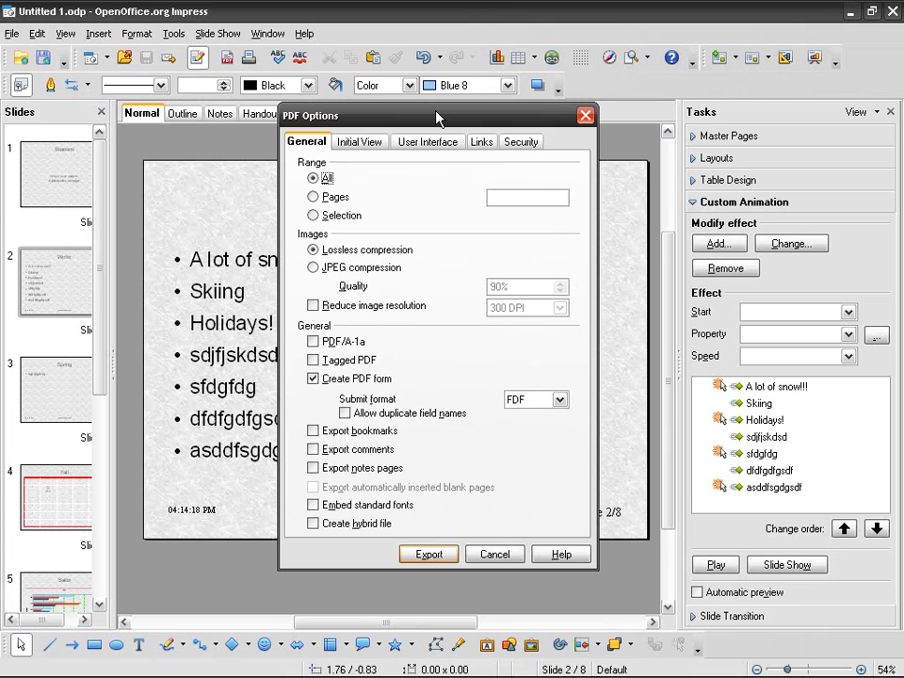
pyautogui.moveTo(434, 117); pyautogui.dragTo(415, 116)
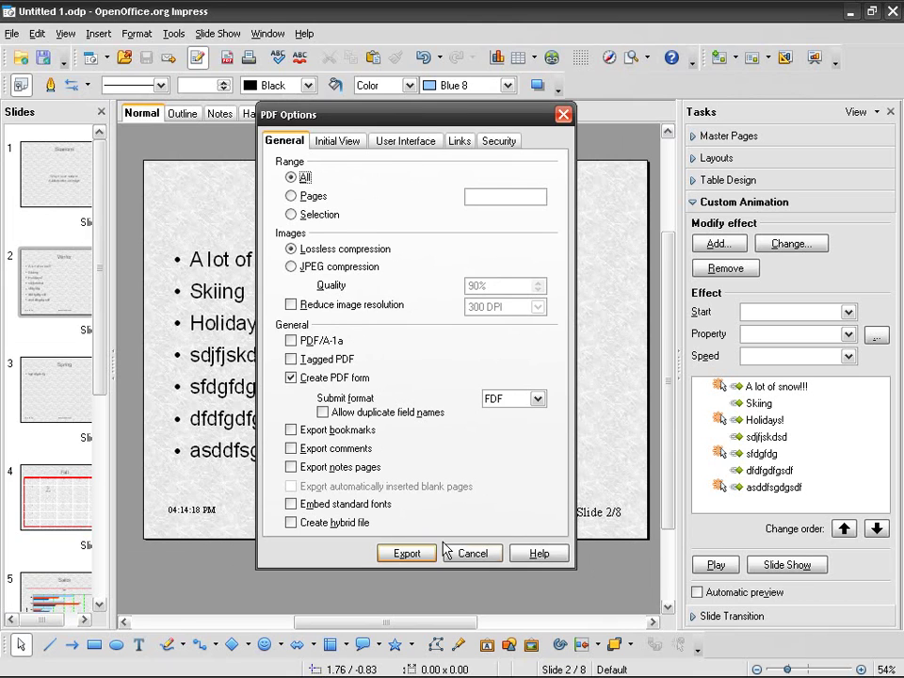
pyautogui.click(407, 554)
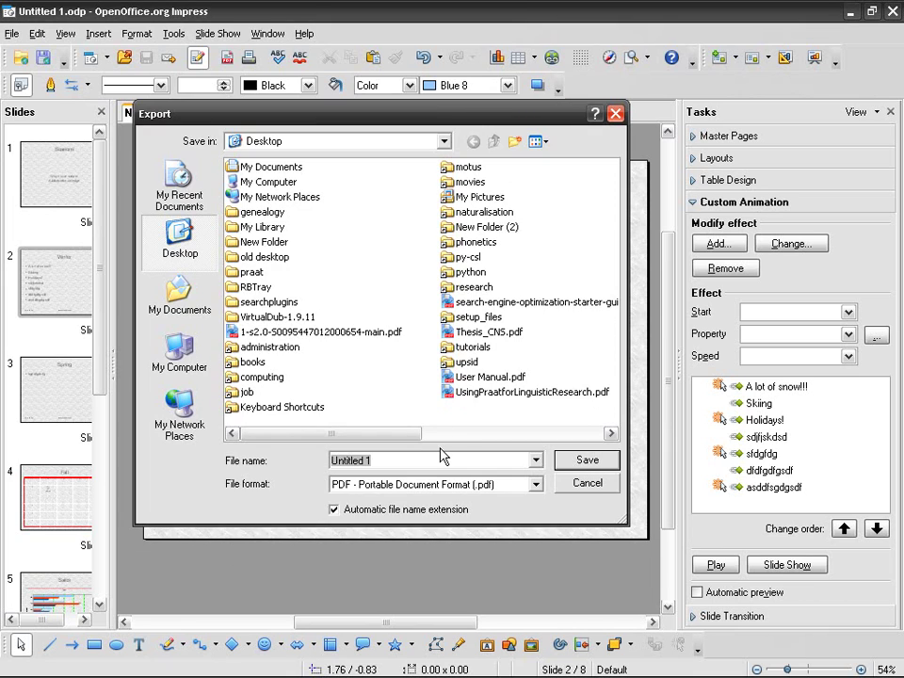
pyautogui.click(593, 460)
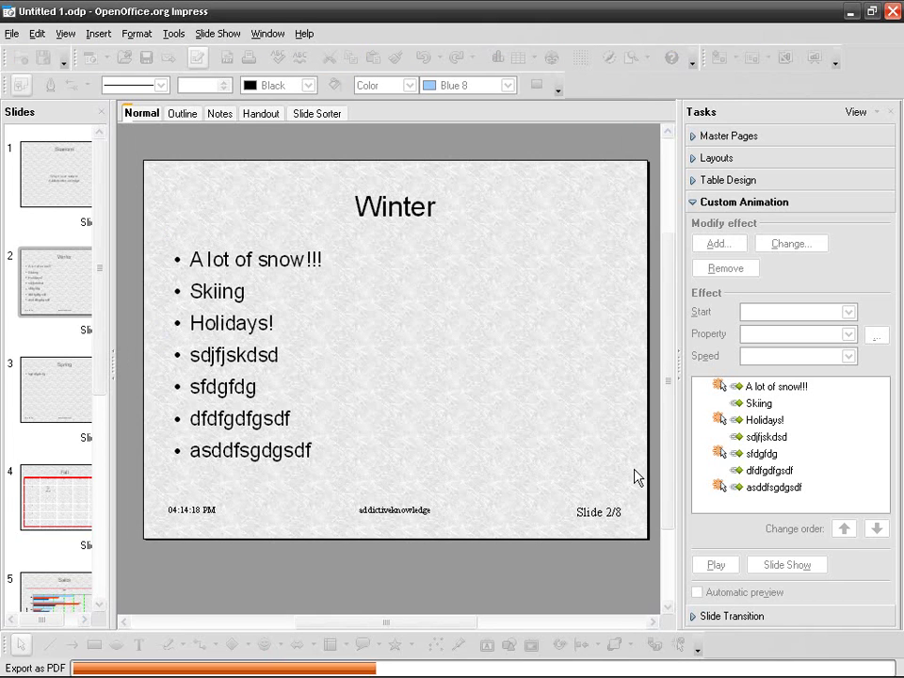
# Look over the PDF export's initial view and user interface options, and close them without exporting.
pyautogui.click(12, 34)
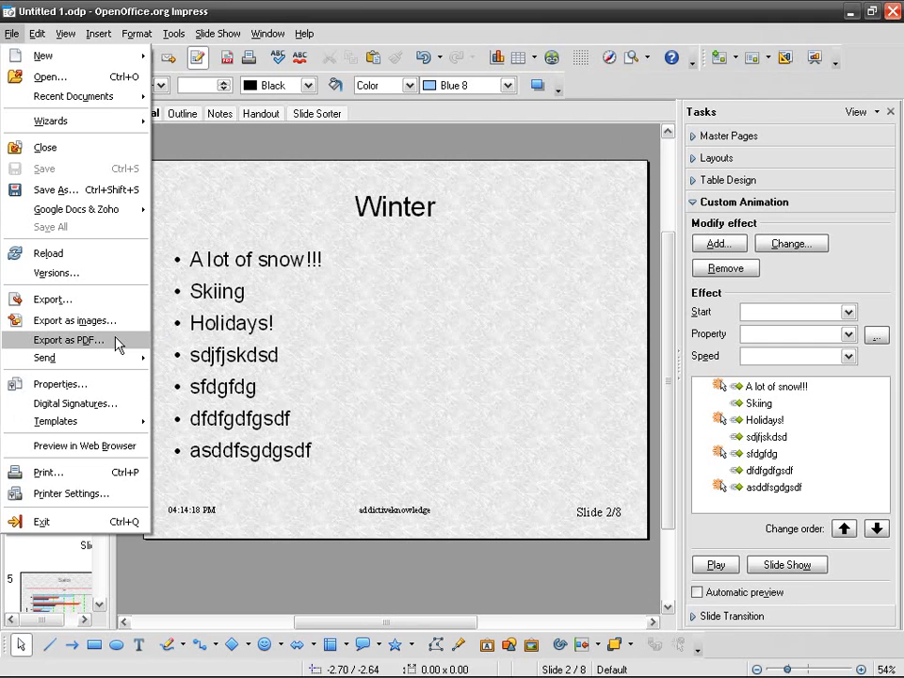
pyautogui.click(119, 346)
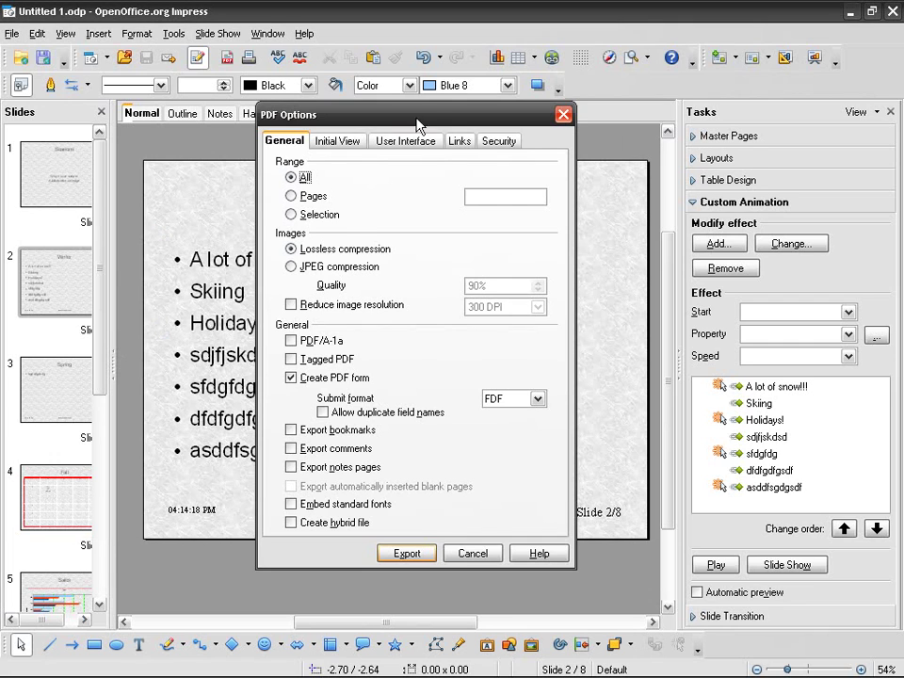
pyautogui.moveTo(420, 122); pyautogui.dragTo(404, 138)
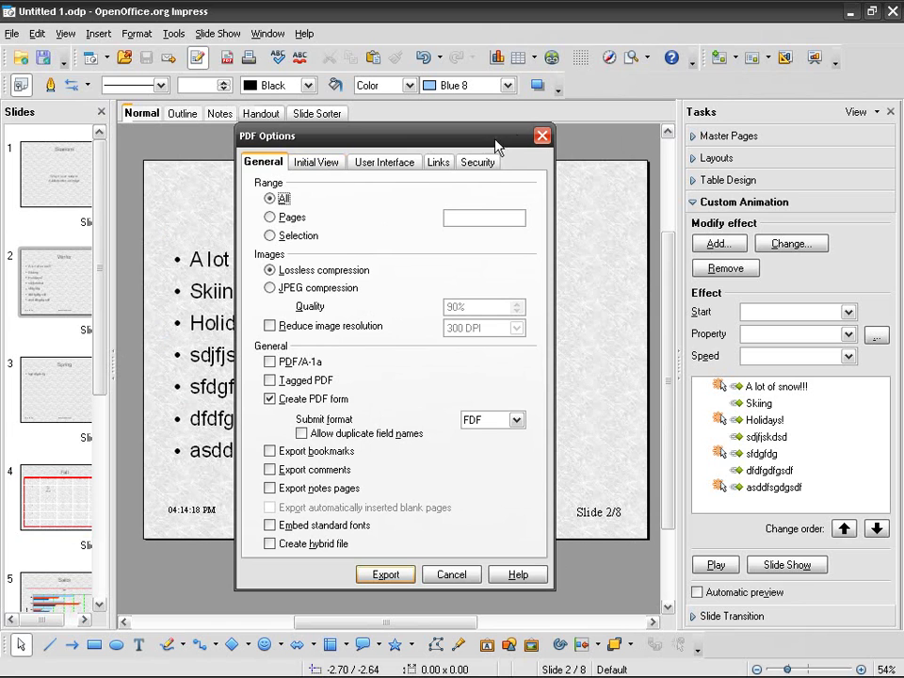
pyautogui.click(334, 168)
pyautogui.click(389, 165)
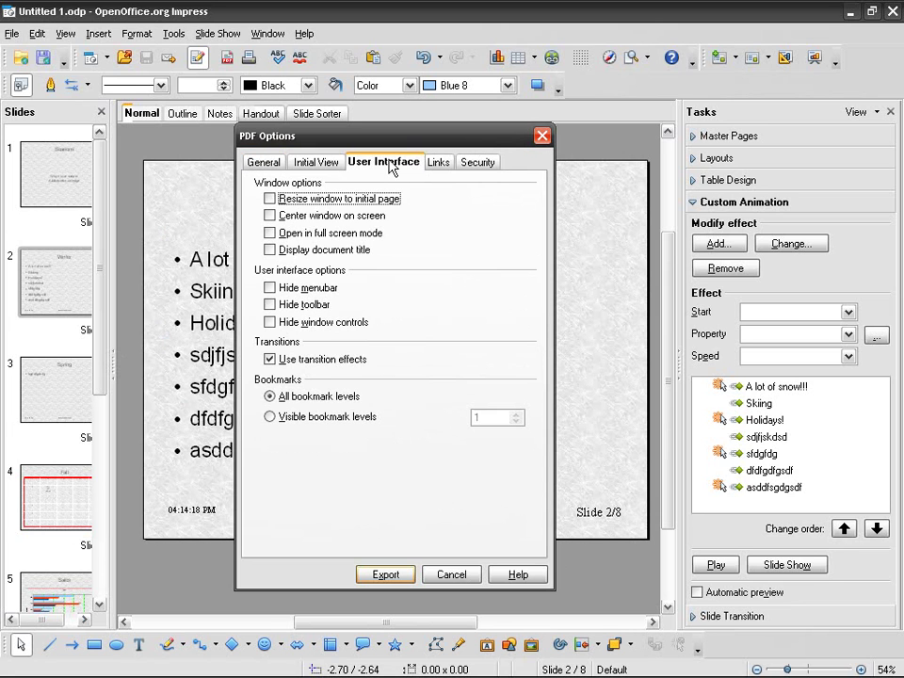
pyautogui.click(541, 136)
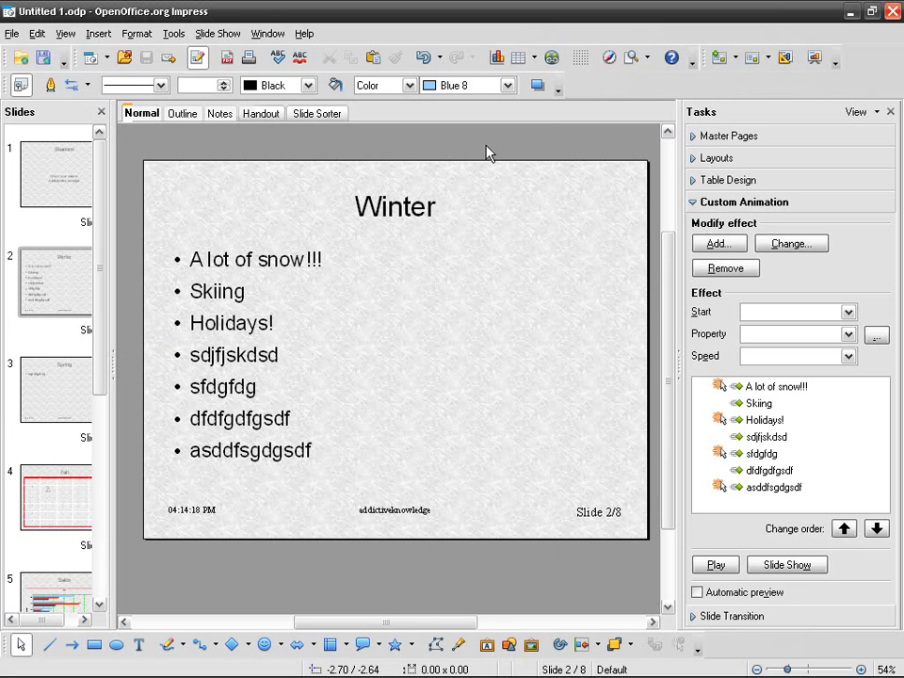
# Open the exported Untitled 1.pdf from the desktop in PDF-XChange Viewer and look through its pages at 66.7% zoom.
pyautogui.click(851, 11)
pyautogui.doubleClick(175, 42)
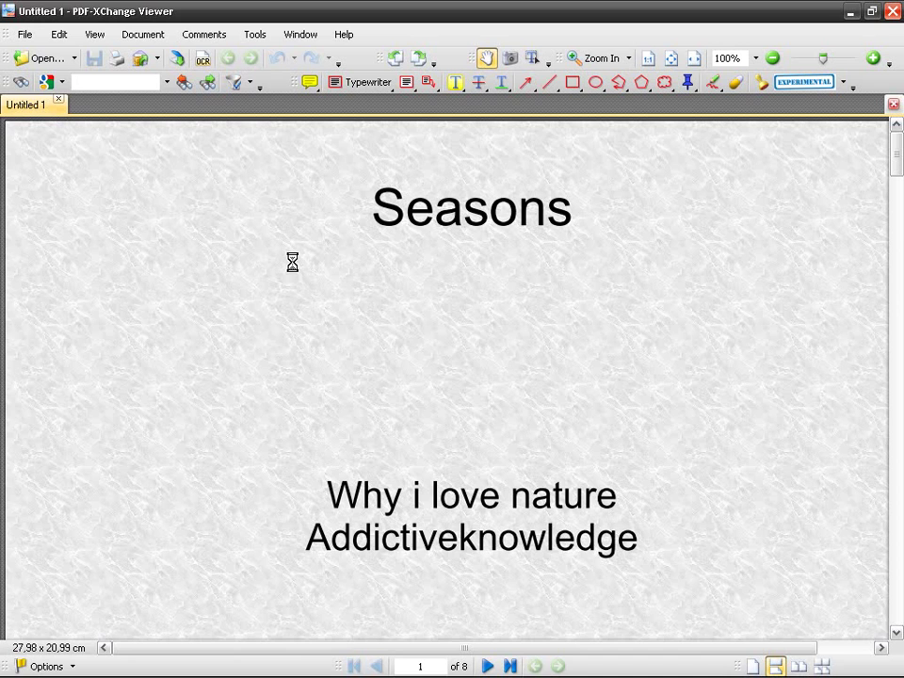
pyautogui.click(772, 59)
pyautogui.click(773, 59)
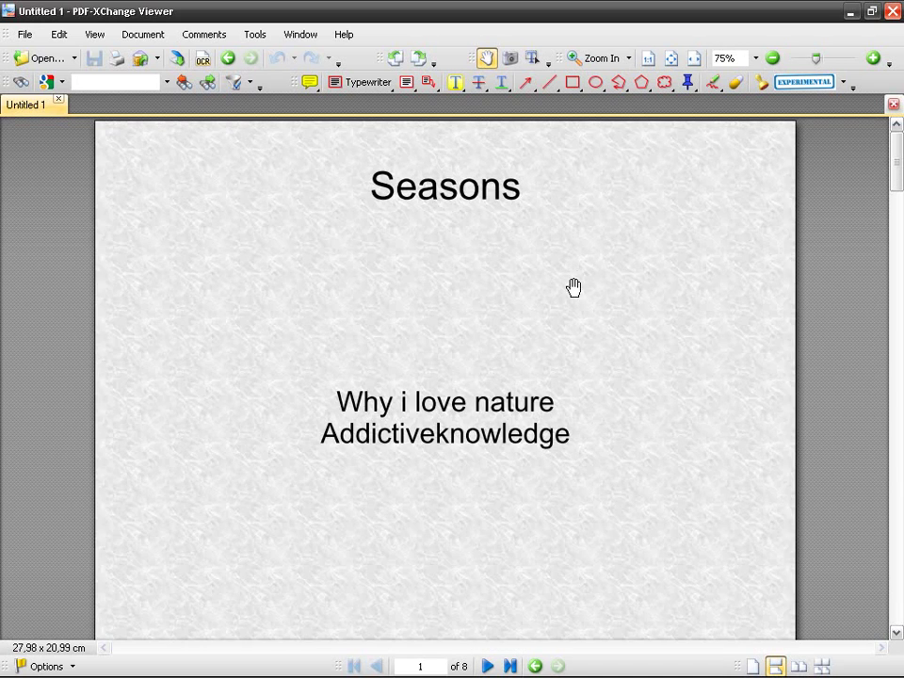
pyautogui.scroll(-1, 660, 207)
pyautogui.click(672, 58)
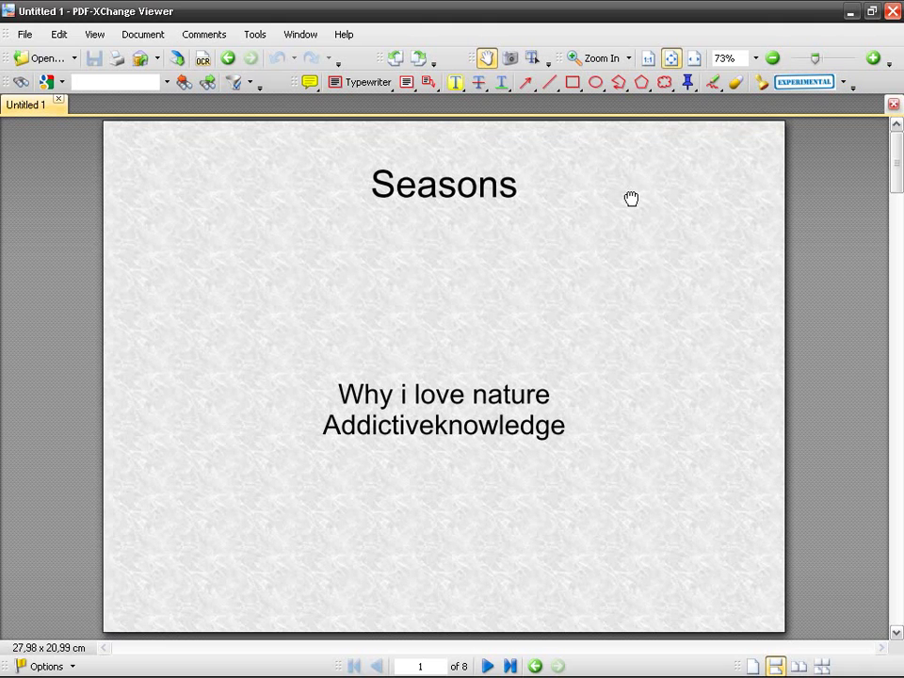
pyautogui.click(772, 58)
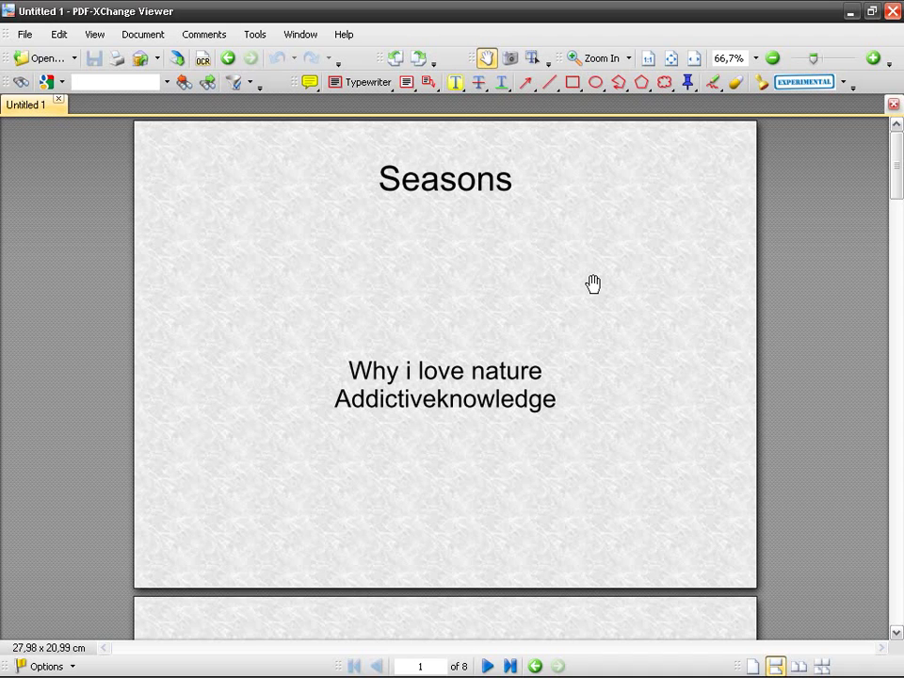
pyautogui.click(467, 667)
pyautogui.scroll(-10, 133, 344)
pyautogui.scroll(10, 134, 343)
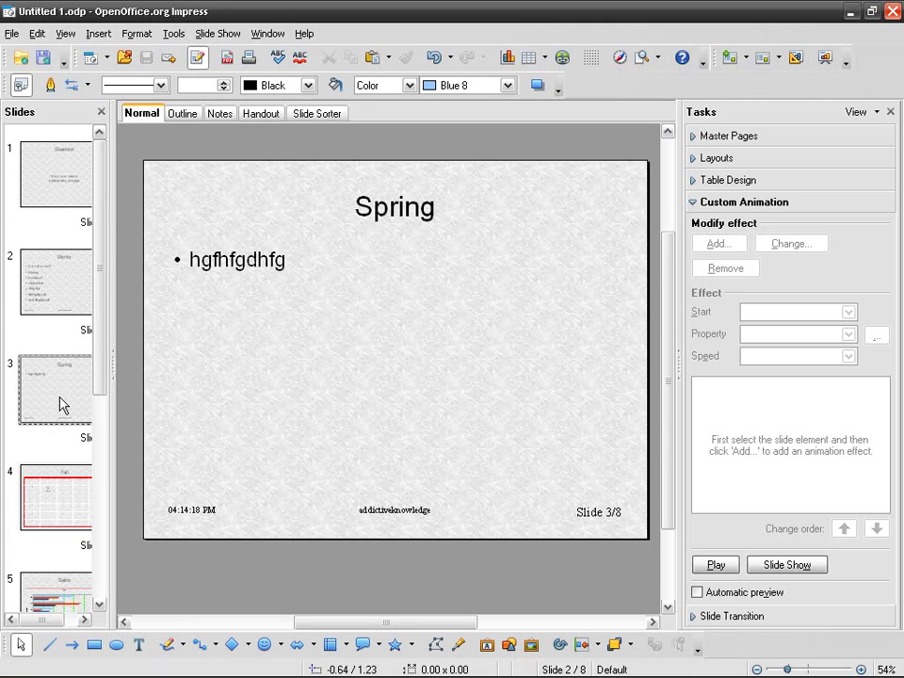
# Go to the Sales slide in the presentation and save it as a JPEG export named Untitled 1 on the Desktop.
pyautogui.click(55, 589)
pyautogui.scroll(-5, 81, 480)
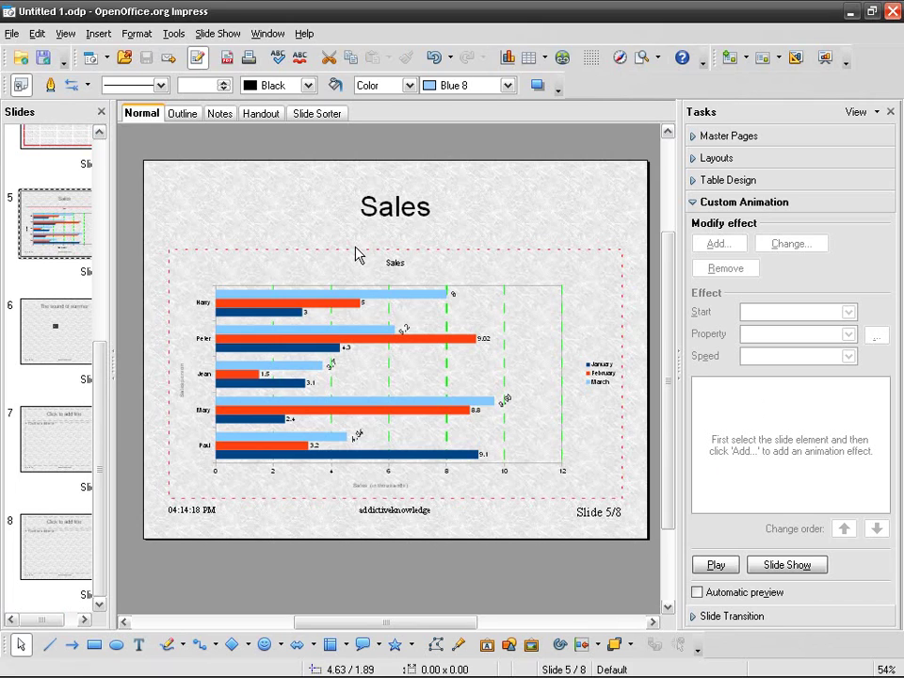
pyautogui.click(12, 34)
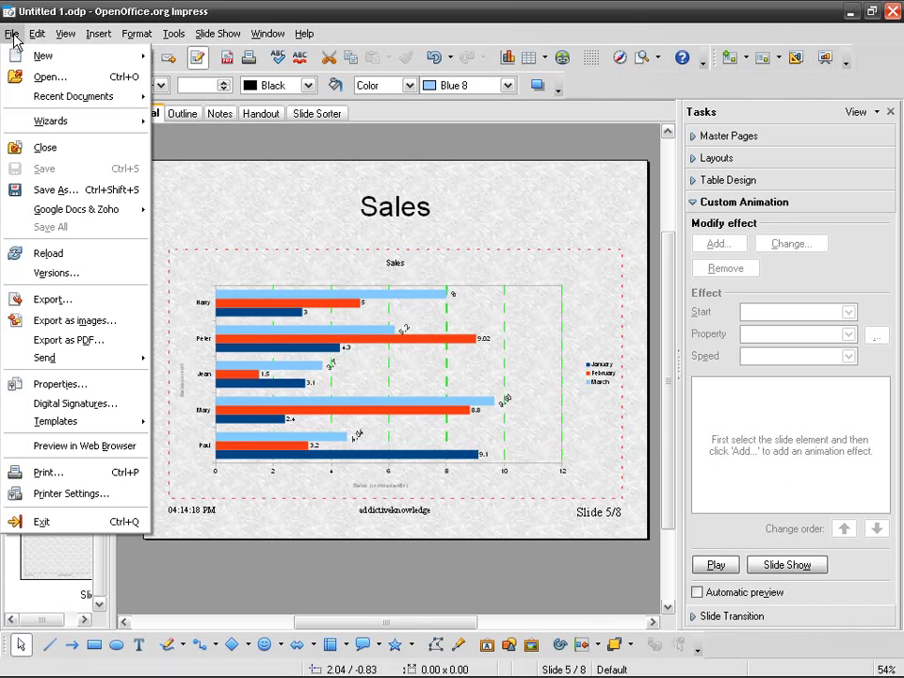
pyautogui.click(87, 302)
pyautogui.click(536, 468)
pyautogui.scroll(4, 502, 523)
pyautogui.scroll(-2, 498, 517)
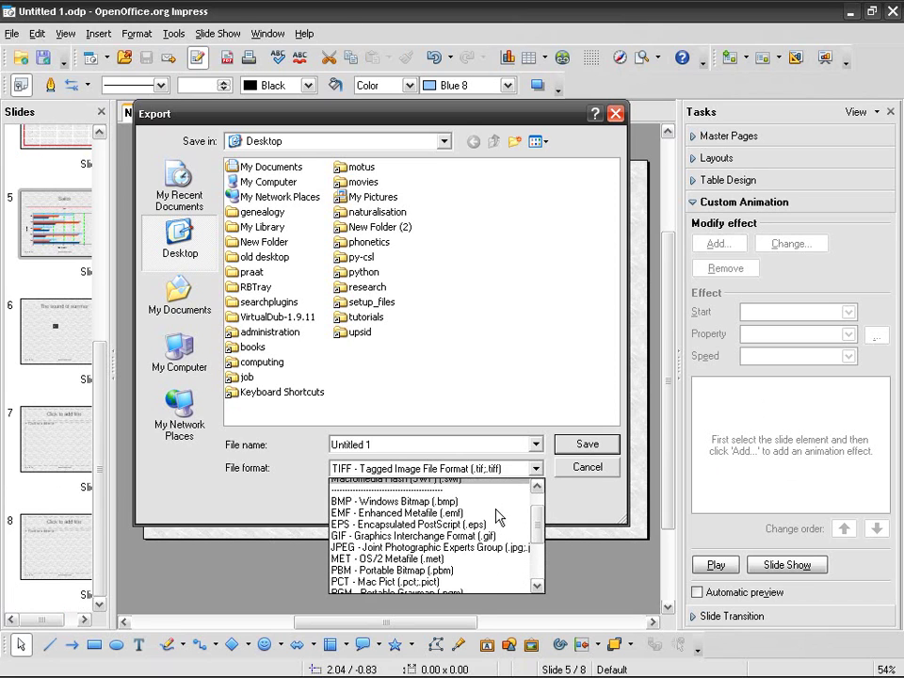
pyautogui.click(499, 543)
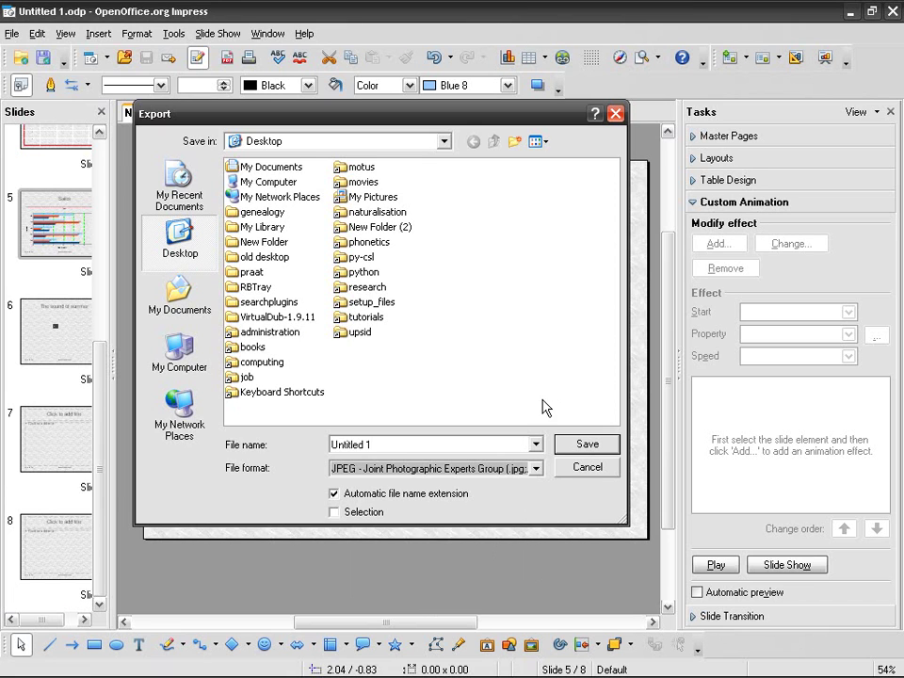
pyautogui.click(586, 448)
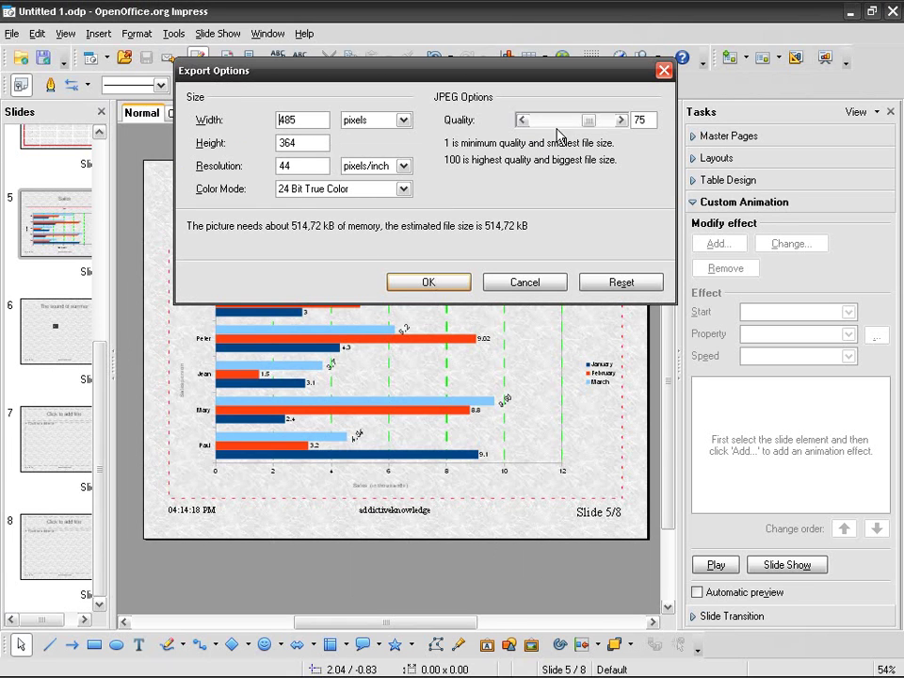
# Set the JPEG quality to 100, keep the 24 Bit True Color mode, and complete the image export.
pyautogui.moveTo(589, 121); pyautogui.dragTo(616, 120)
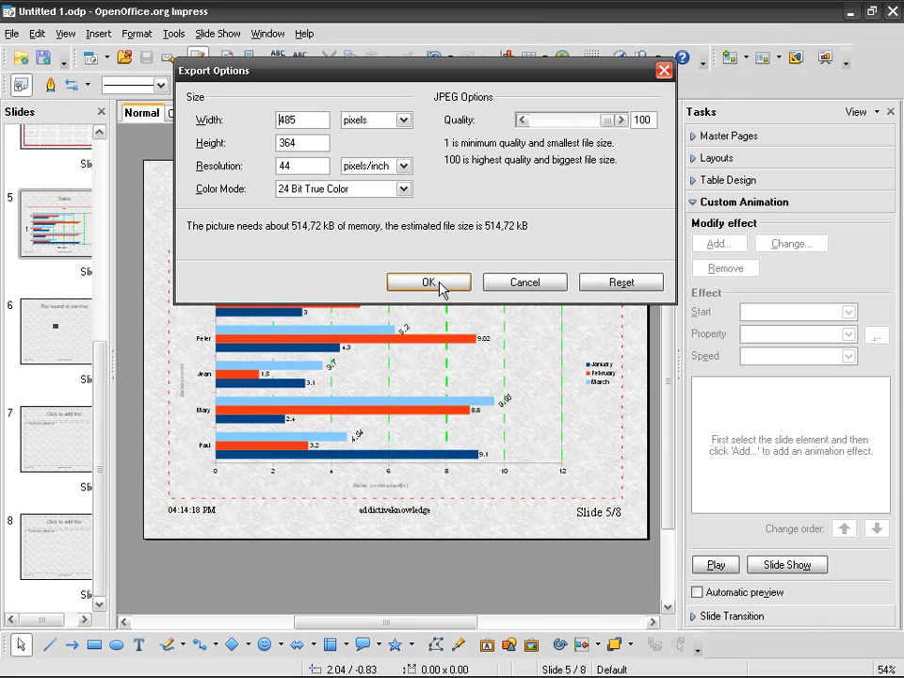
pyautogui.click(403, 189)
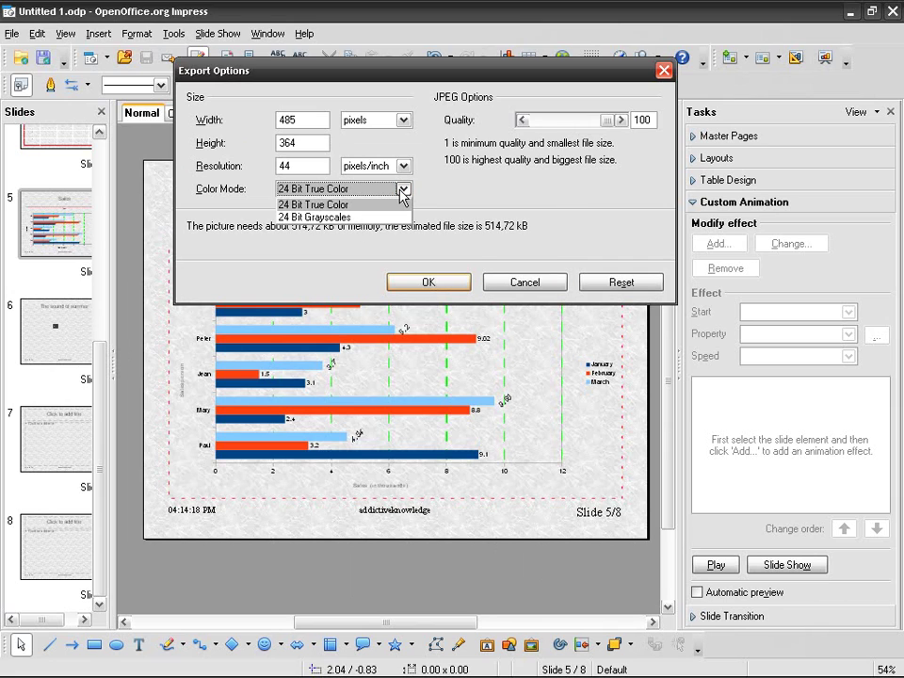
pyautogui.click(403, 189)
pyautogui.click(365, 194)
pyautogui.click(371, 199)
pyautogui.click(433, 285)
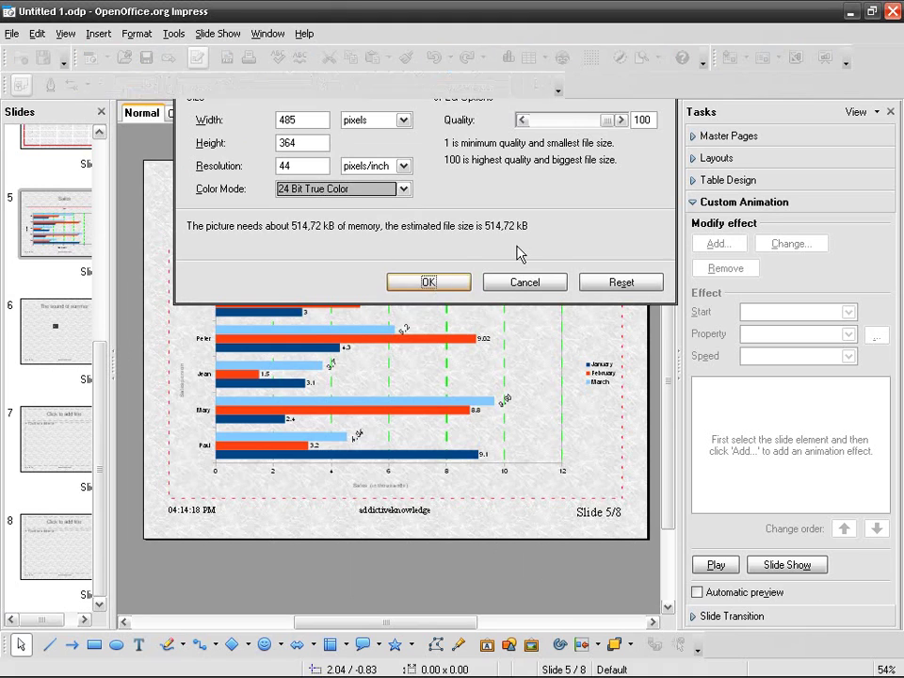
# View the exported Untitled 1.jpg from the desktop and return to the presentation in Impress.
pyautogui.click(850, 12)
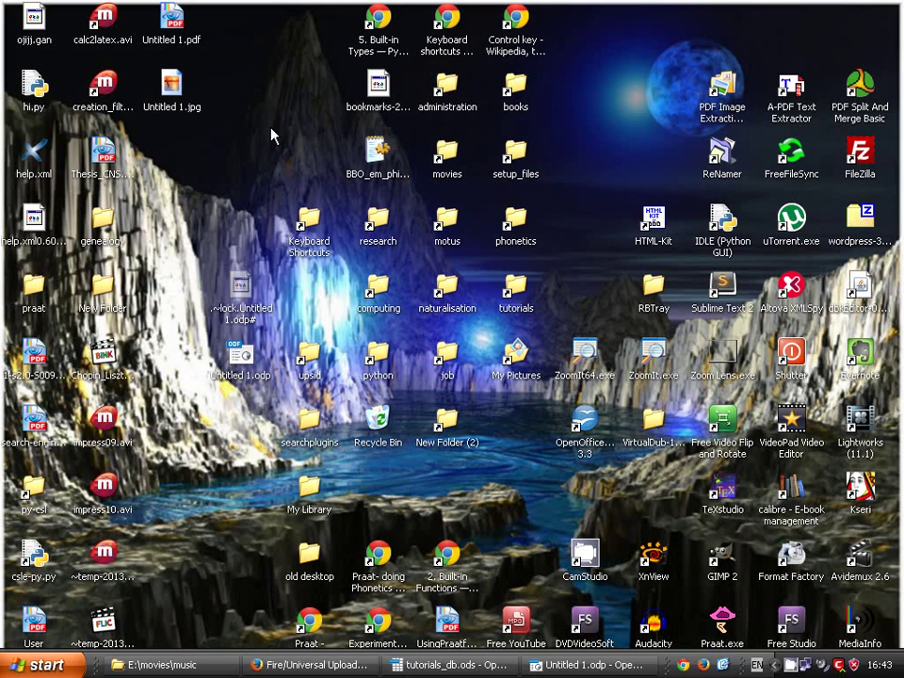
pyautogui.doubleClick(182, 98)
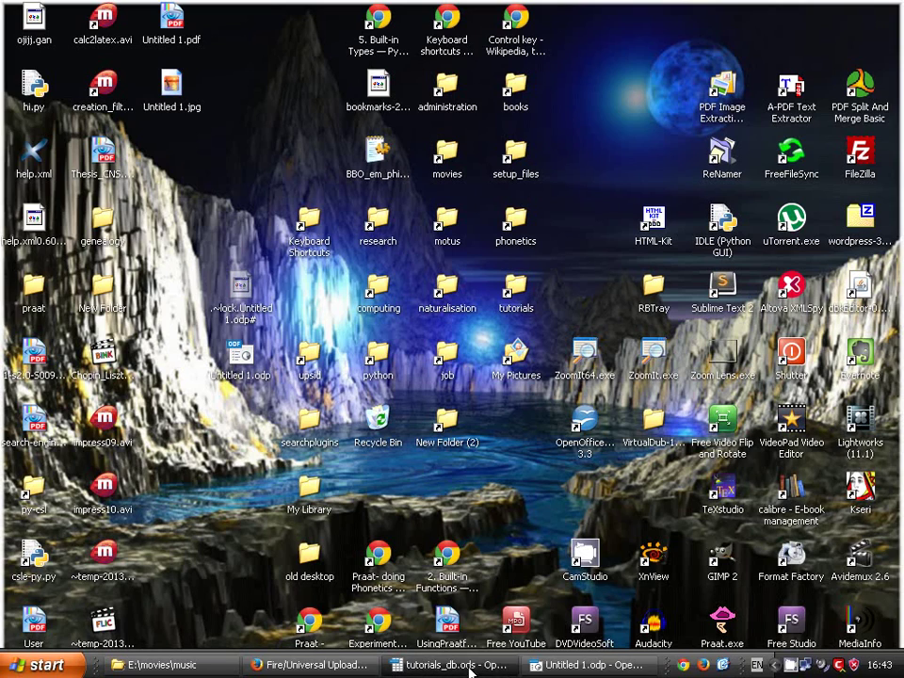
pyautogui.click(560, 666)
# Select the chart on the Sales slide and set up an export of only the selection in JPEG format.
pyautogui.click(342, 335)
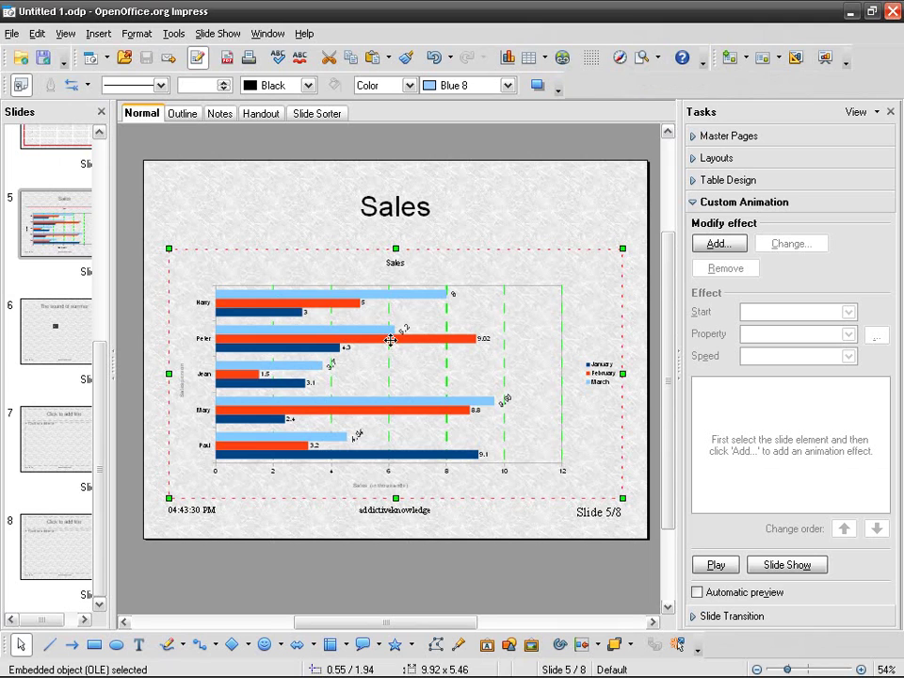
pyautogui.click(11, 34)
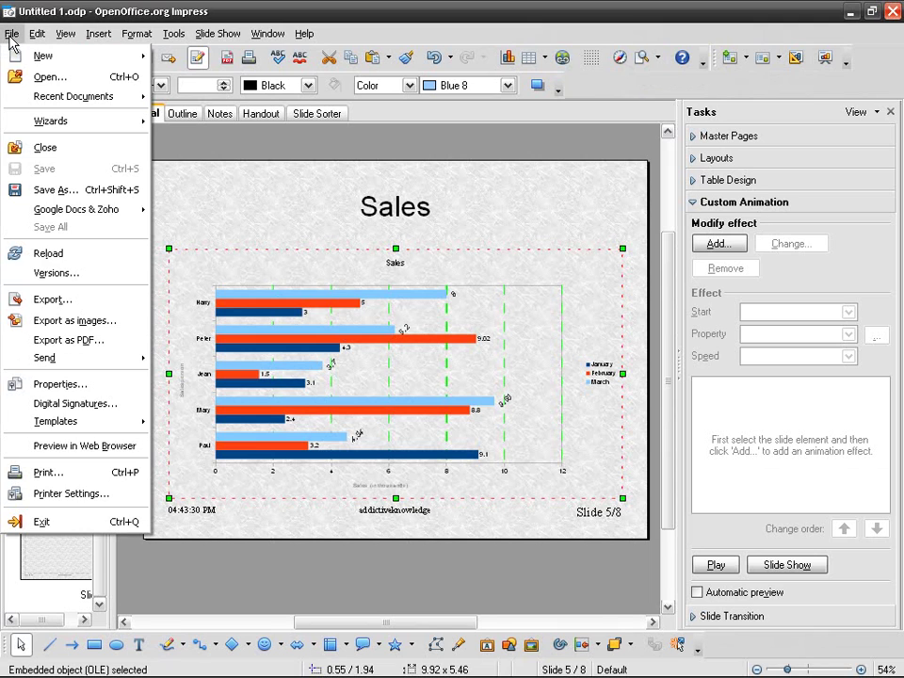
pyautogui.click(91, 302)
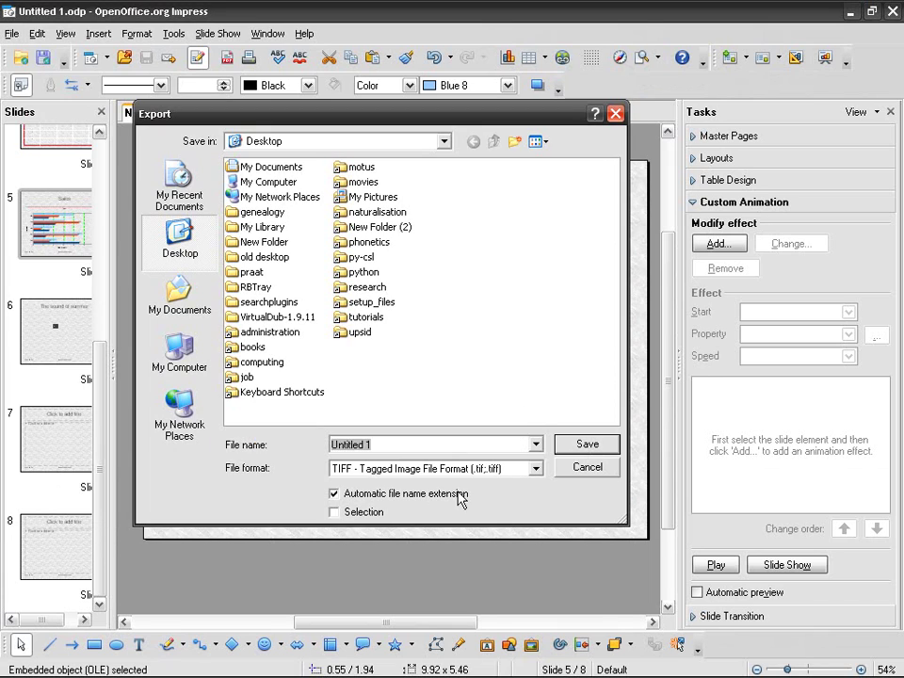
pyautogui.click(335, 515)
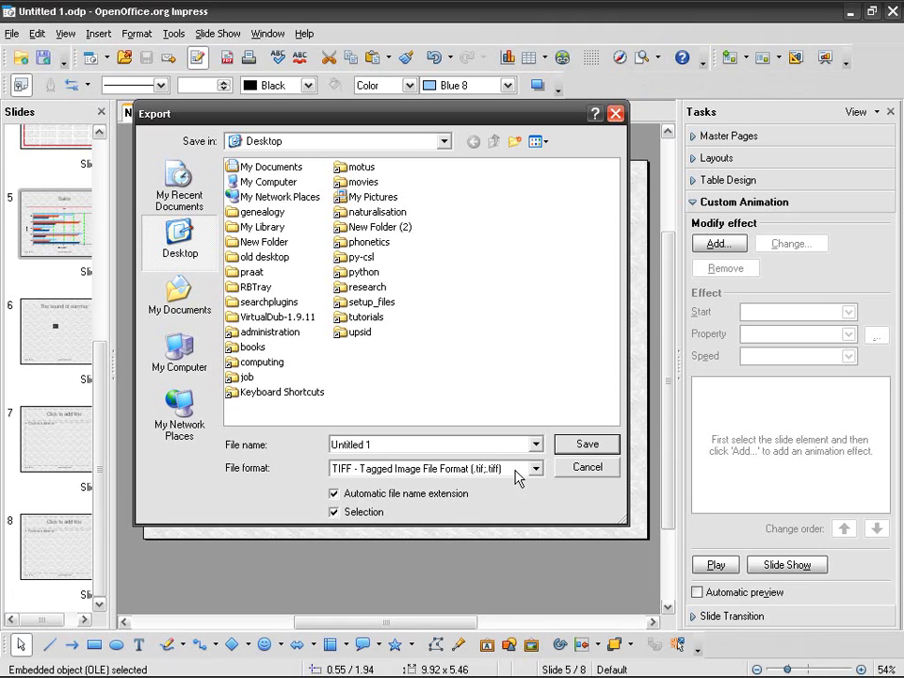
pyautogui.click(523, 468)
pyautogui.scroll(1, 509, 513)
pyautogui.scroll(1, 498, 517)
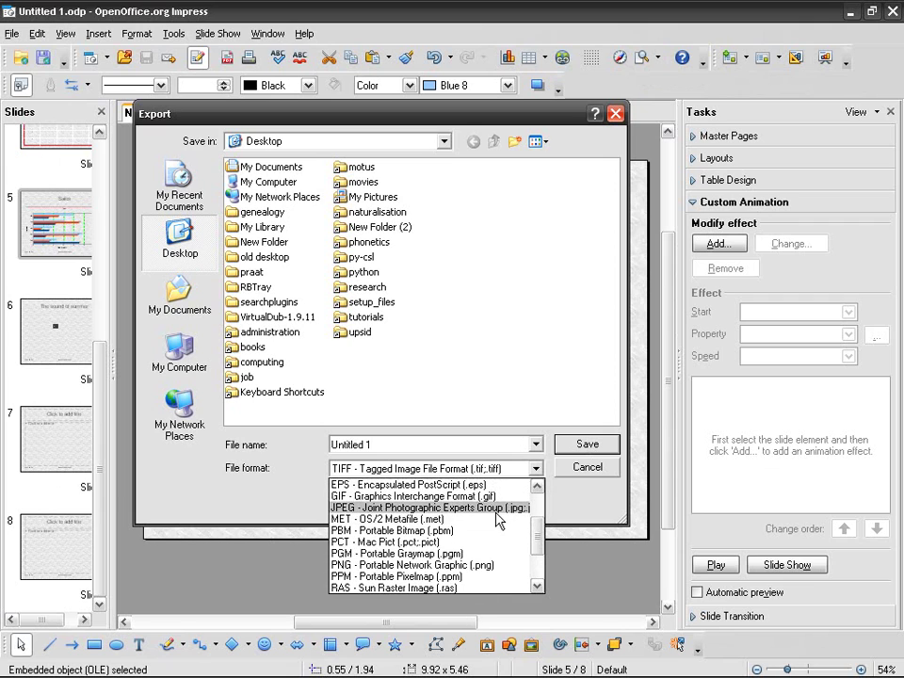
pyautogui.click(498, 507)
# Save the chart export to the Desktop as Untitled 2 with a resolution of 100 pixels/inch.
pyautogui.click(421, 446)
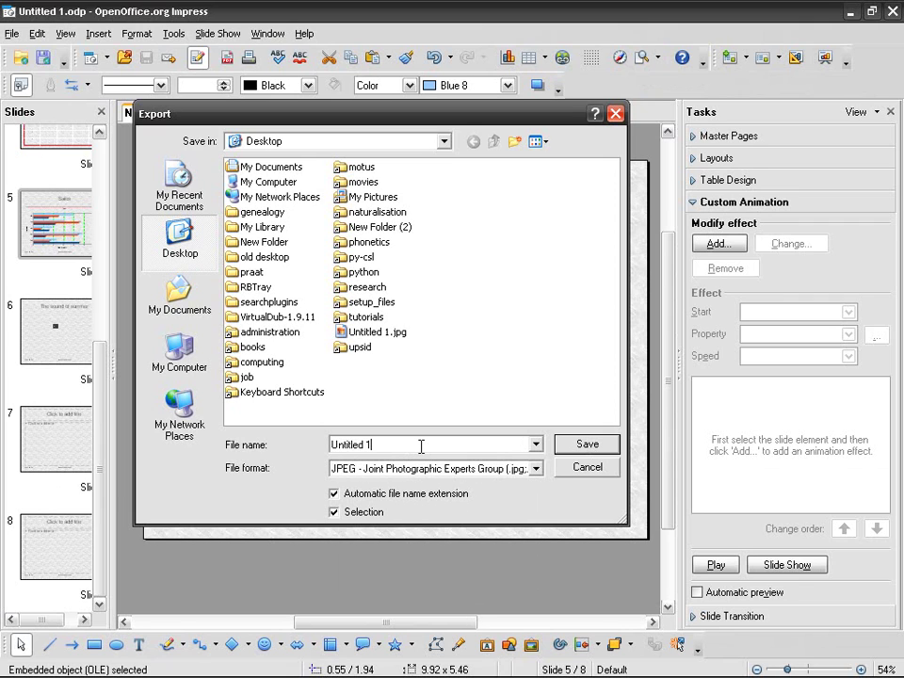
pyautogui.press('BackSpace')
pyautogui.write('2')
pyautogui.press('Return')
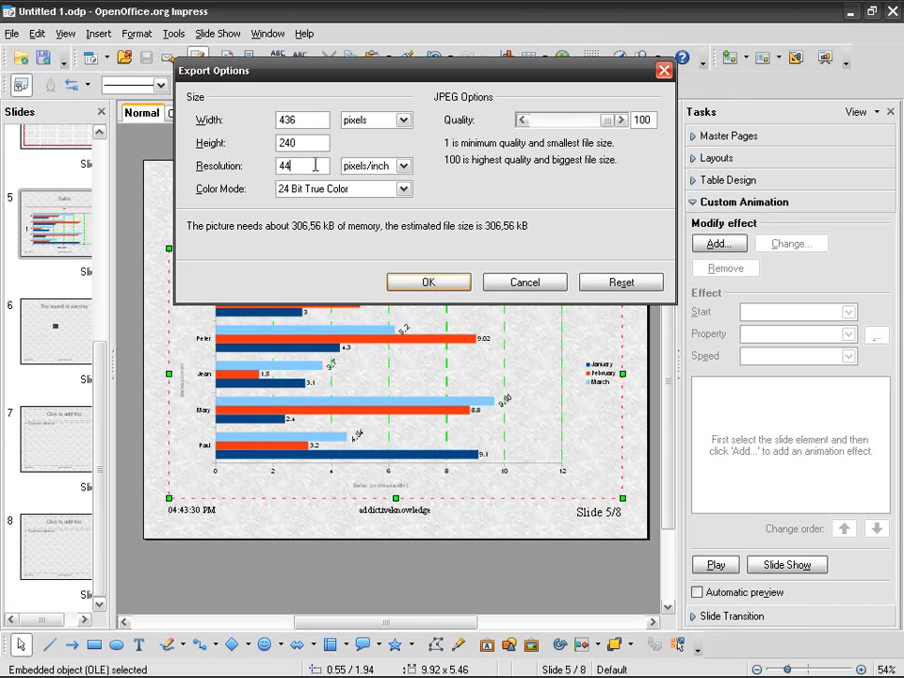
pyautogui.write('100')
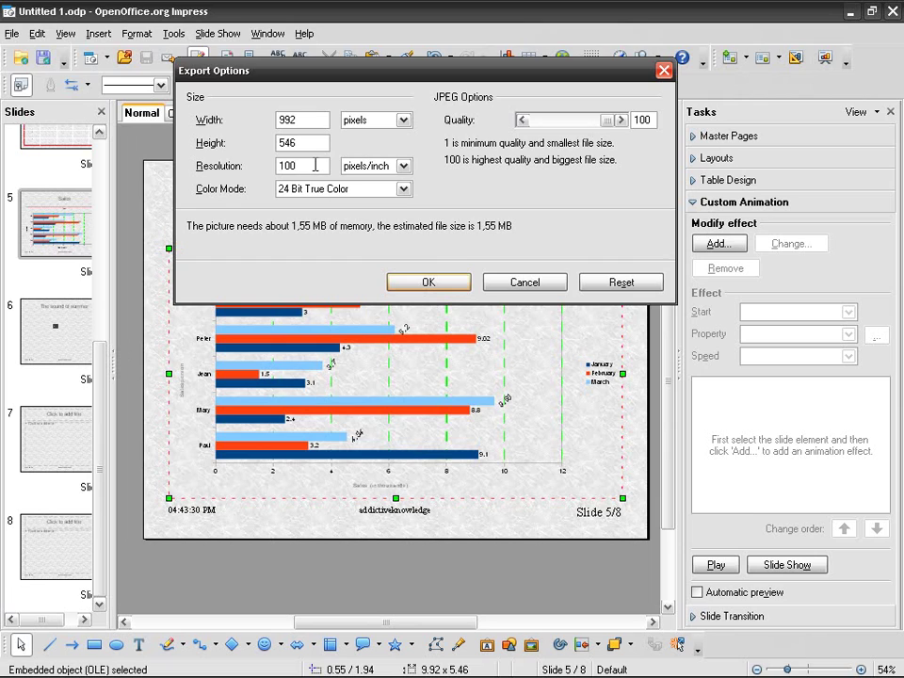
pyautogui.click(419, 281)
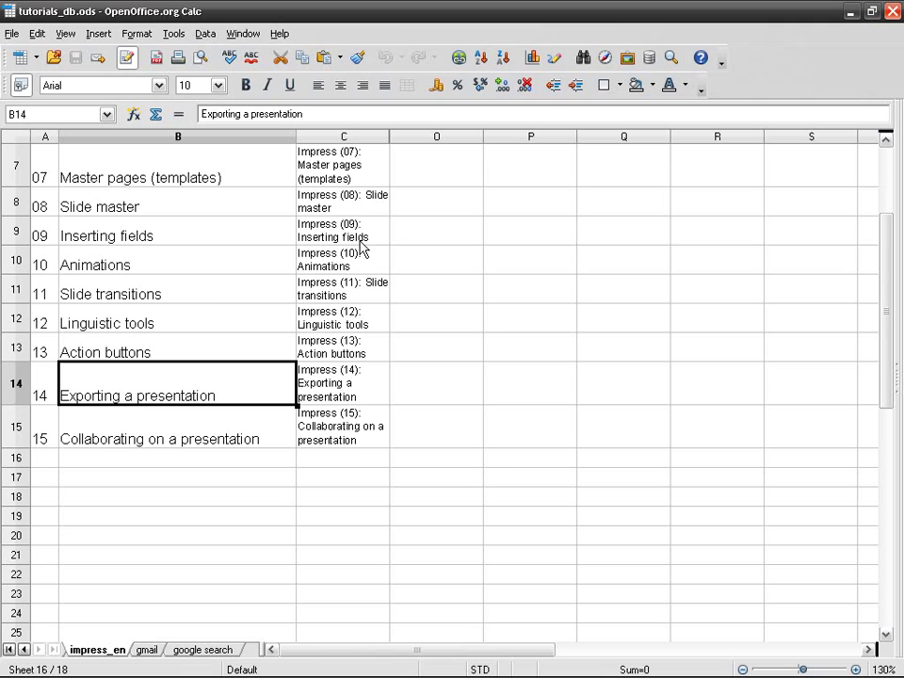
# View the exported Untitled 2.jpg from the desktop and close the open picture viewer windows.
pyautogui.click(851, 11)
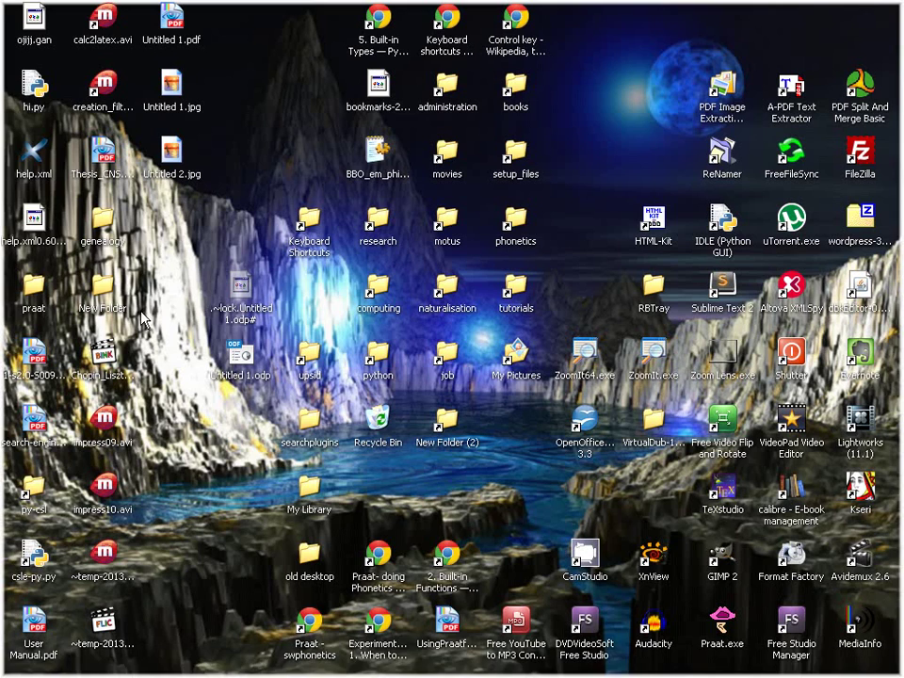
pyautogui.doubleClick(184, 168)
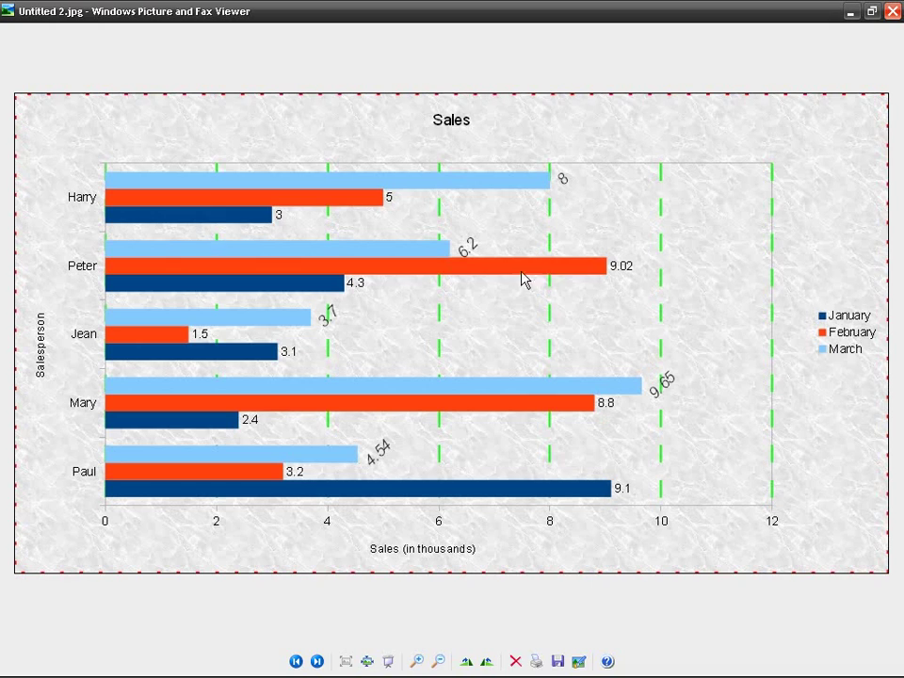
pyautogui.click(892, 12)
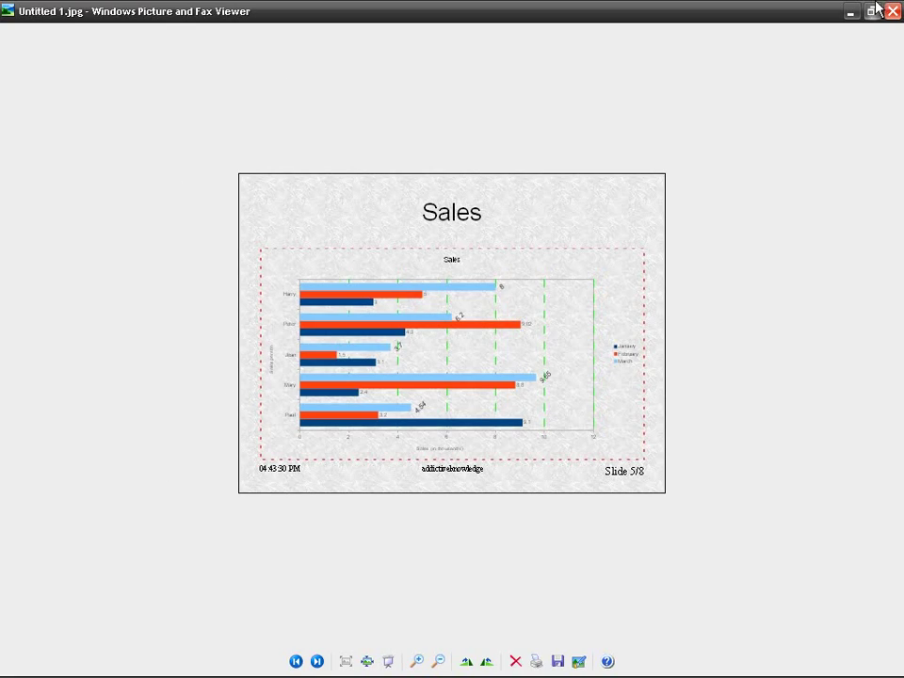
pyautogui.click(892, 11)
# Start GIMP and open Untitled 1.jpg from the desktop in it.
pyautogui.click(735, 561)
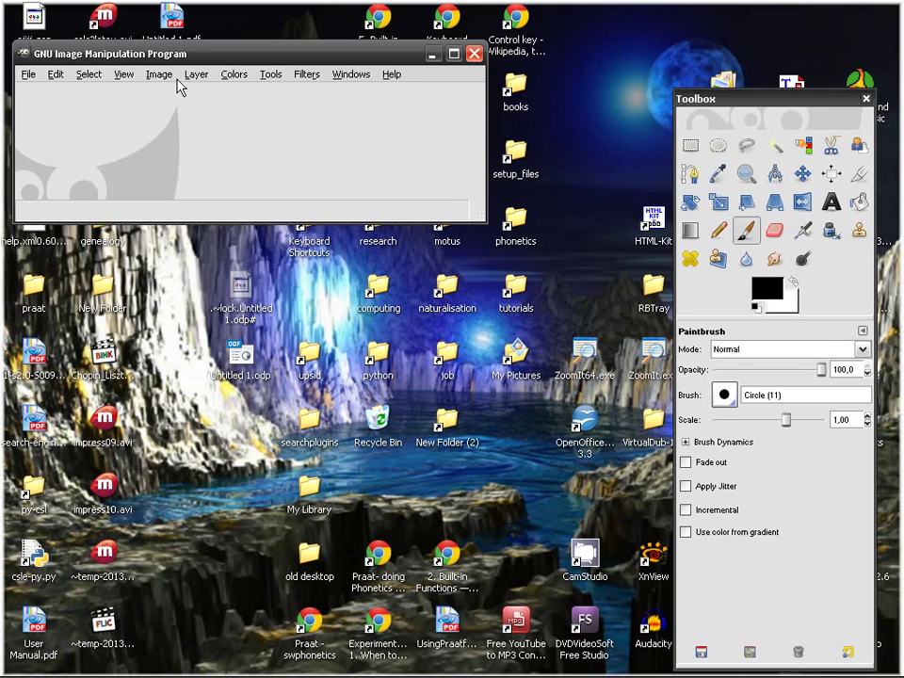
pyautogui.moveTo(192, 54); pyautogui.dragTo(417, 190)
pyautogui.moveTo(172, 94); pyautogui.dragTo(398, 281)
pyautogui.moveTo(491, 201); pyautogui.dragTo(365, 165)
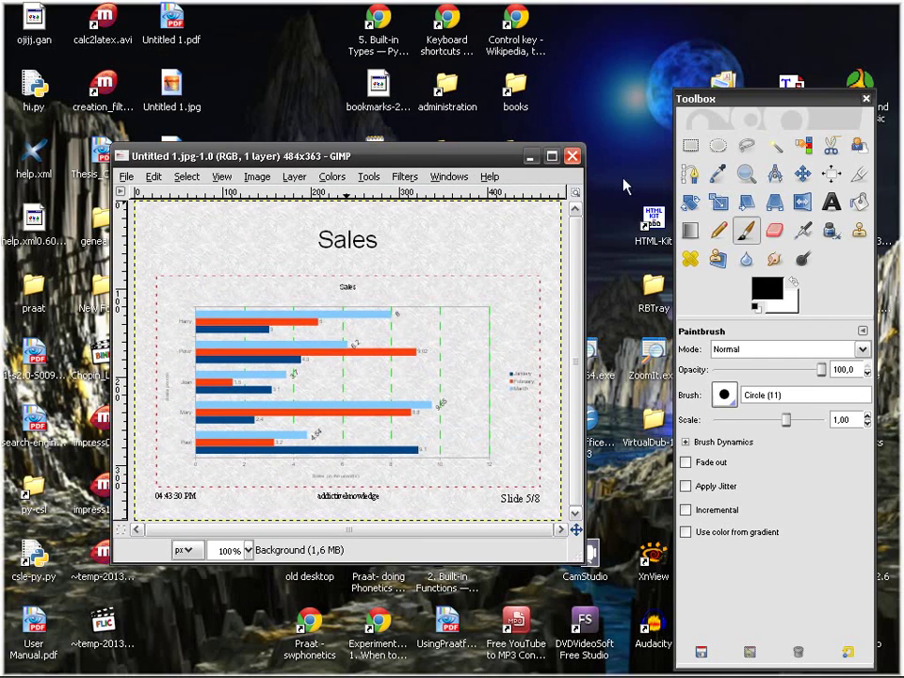
# Crop the image to the dashed frame around the Sales chart, about 436 by 239 px.
pyautogui.click(860, 176)
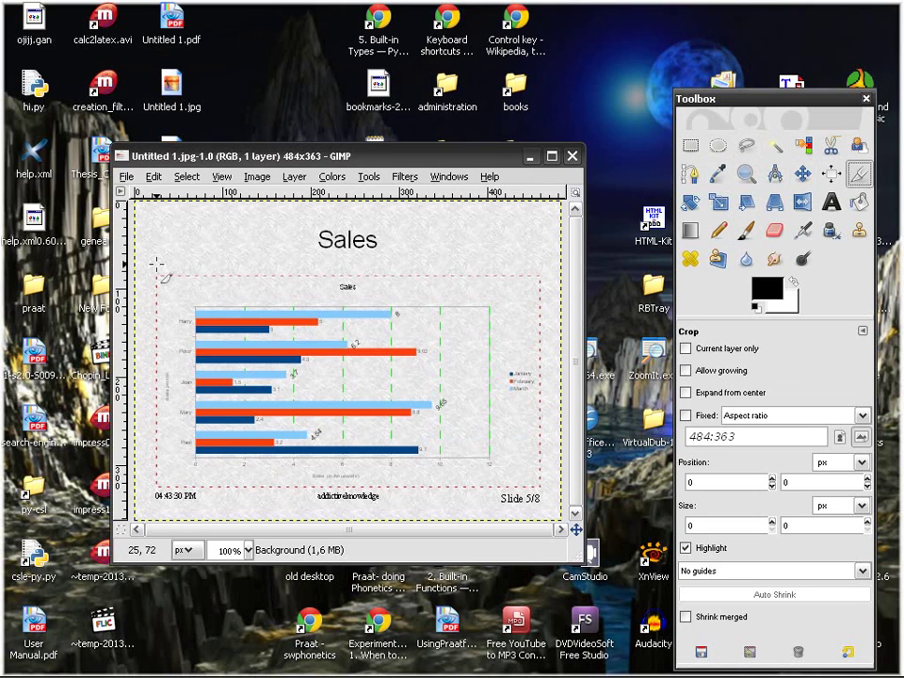
pyautogui.moveTo(156, 275); pyautogui.dragTo(550, 485)
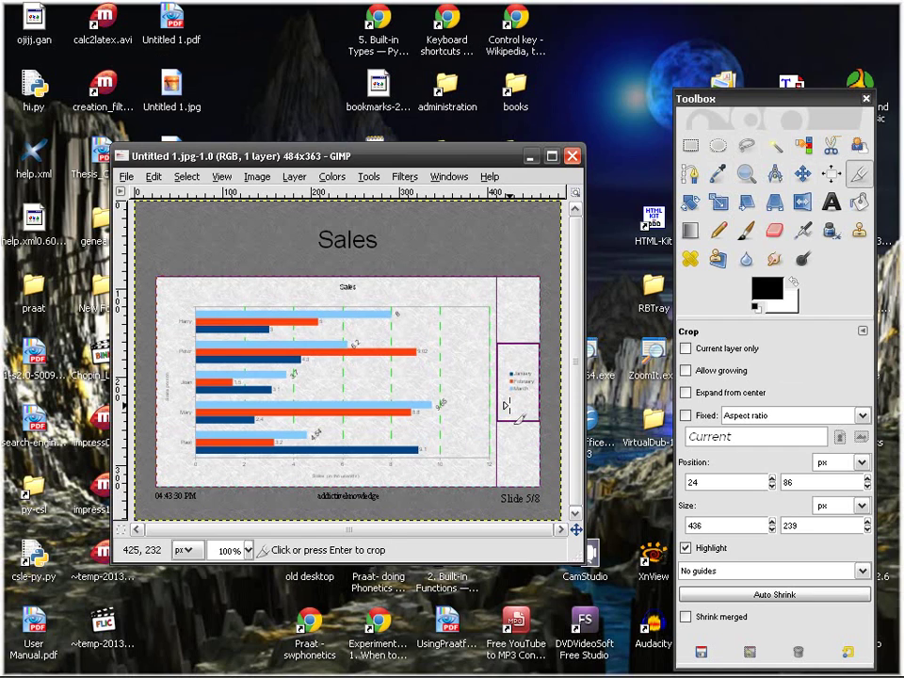
pyautogui.click(507, 406)
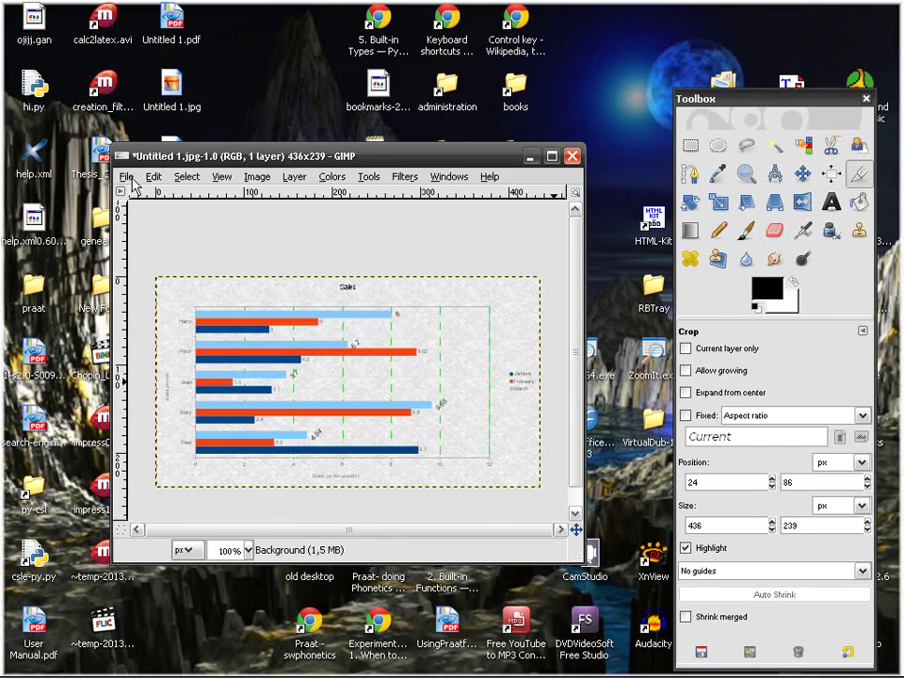
# Save the cropped Untitled 1.jpg at JPEG quality 100 and close GIMP to return to the Impress presentation.
pyautogui.click(125, 176)
pyautogui.click(200, 315)
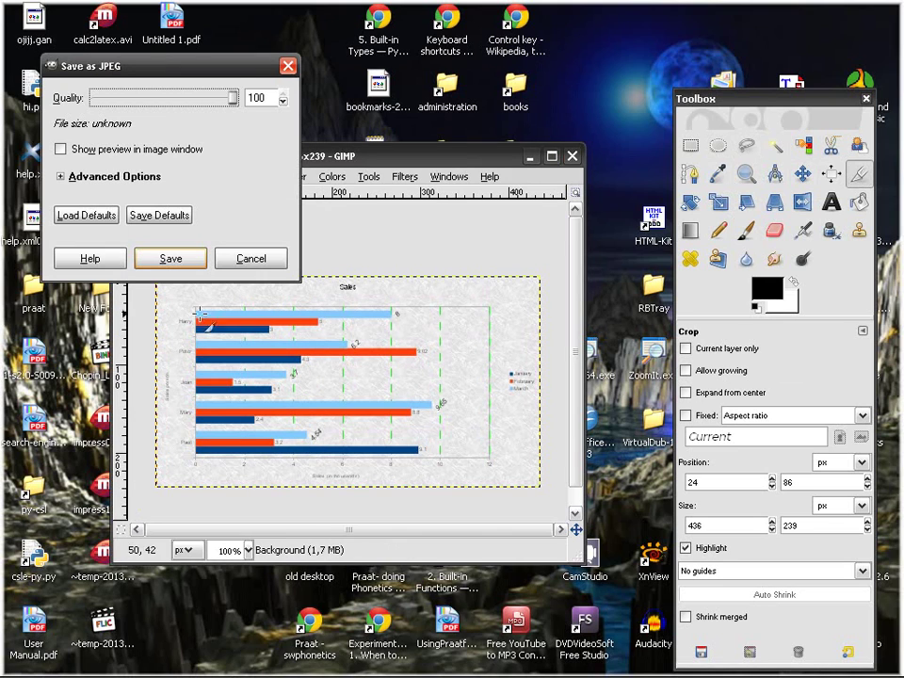
pyautogui.click(170, 259)
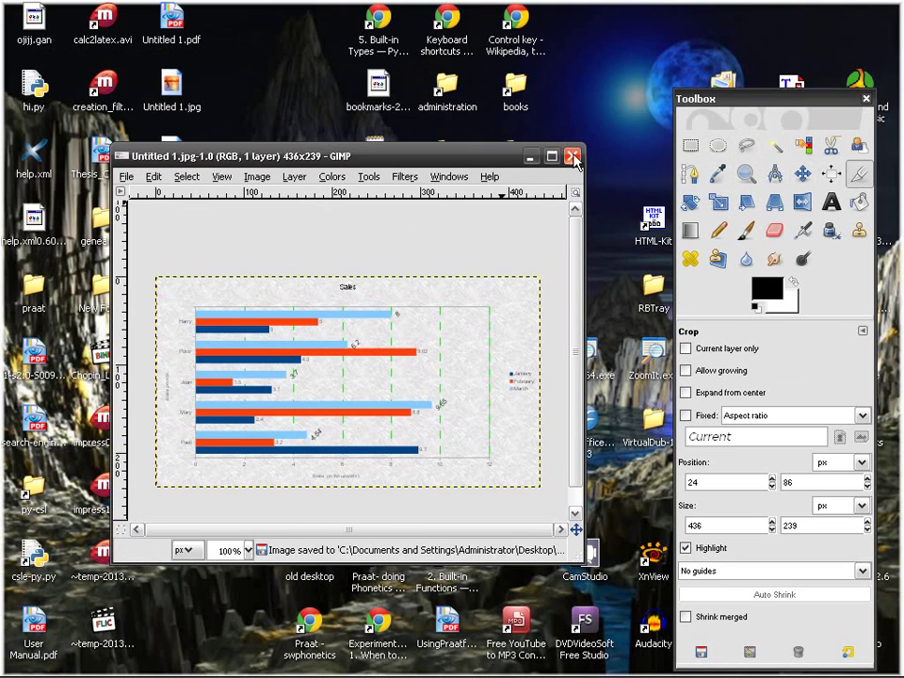
pyautogui.hotkey('ctrl', 'w')
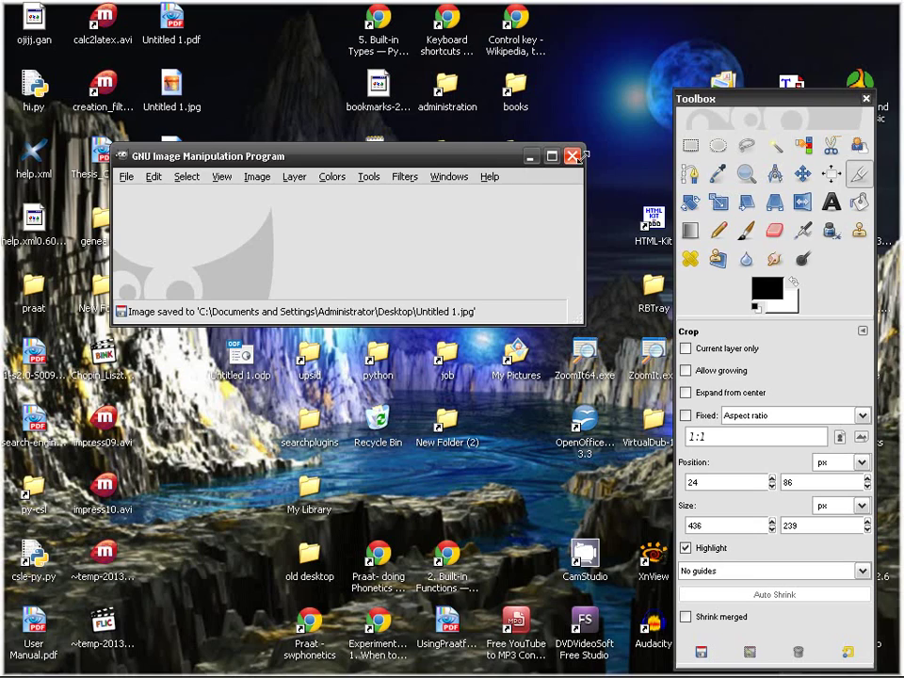
pyautogui.click(572, 158)
pyautogui.click(583, 666)
pyautogui.click(12, 33)
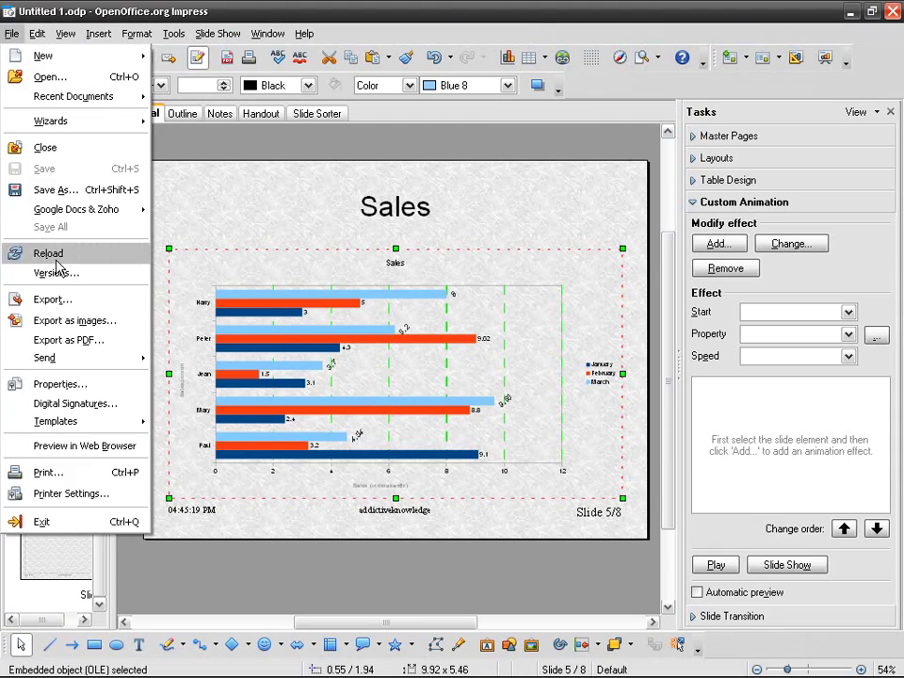
pyautogui.click(70, 313)
pyautogui.click(348, 515)
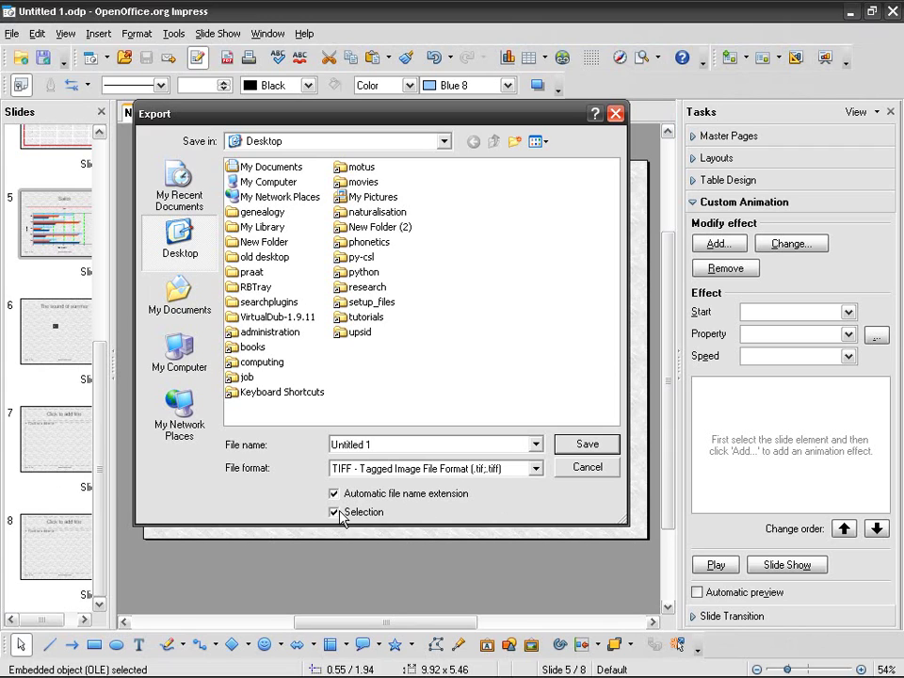
pyautogui.click(348, 516)
pyautogui.click(584, 468)
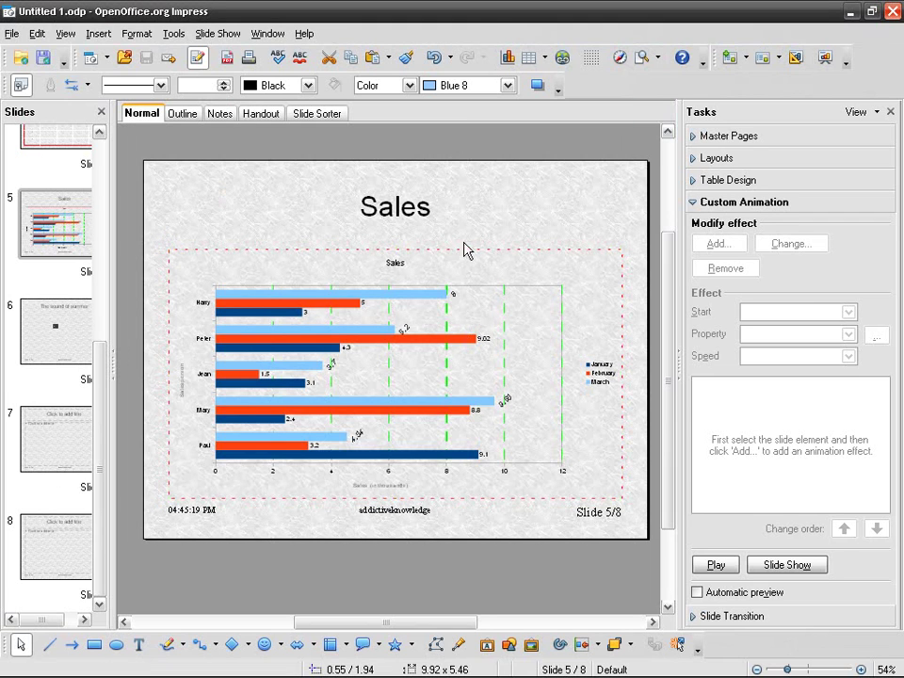
# Deselect the chart, widen the slide list and look through the Seasons, Winter and Fall slides.
pyautogui.click(501, 145)
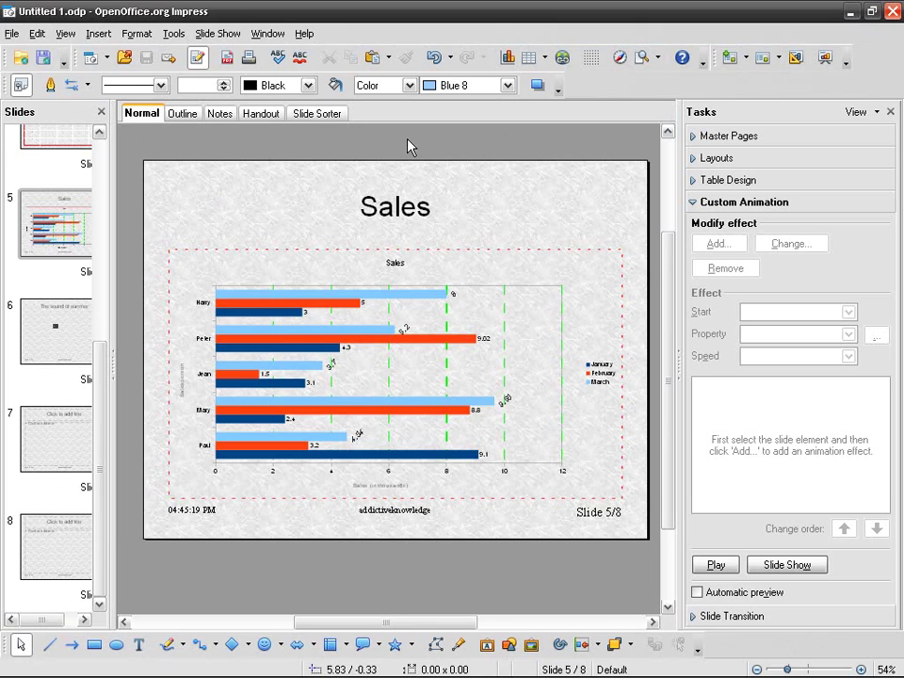
pyautogui.click(101, 165)
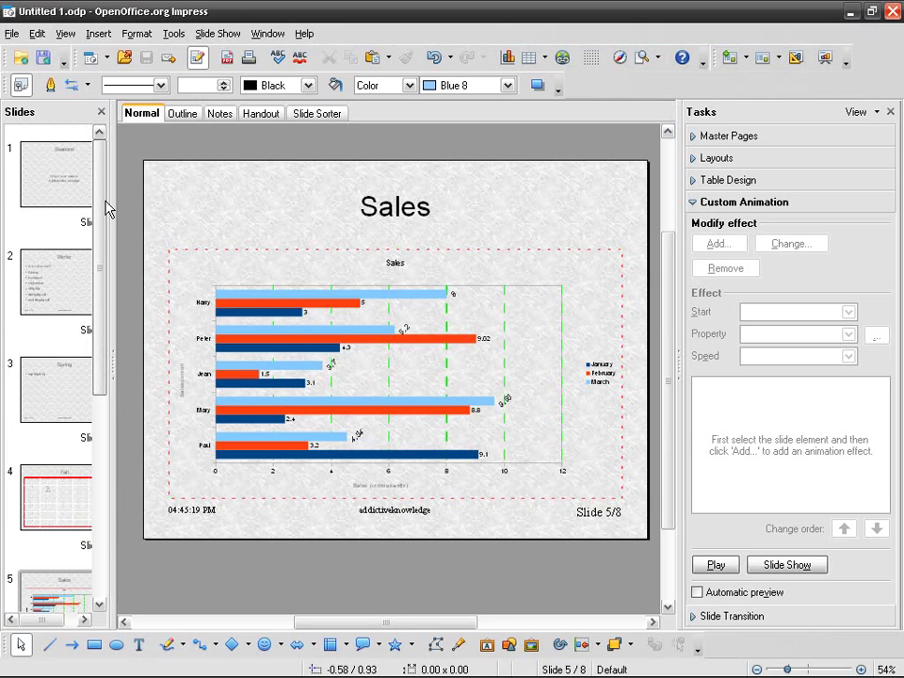
pyautogui.moveTo(113, 198); pyautogui.dragTo(192, 201)
pyautogui.click(97, 194)
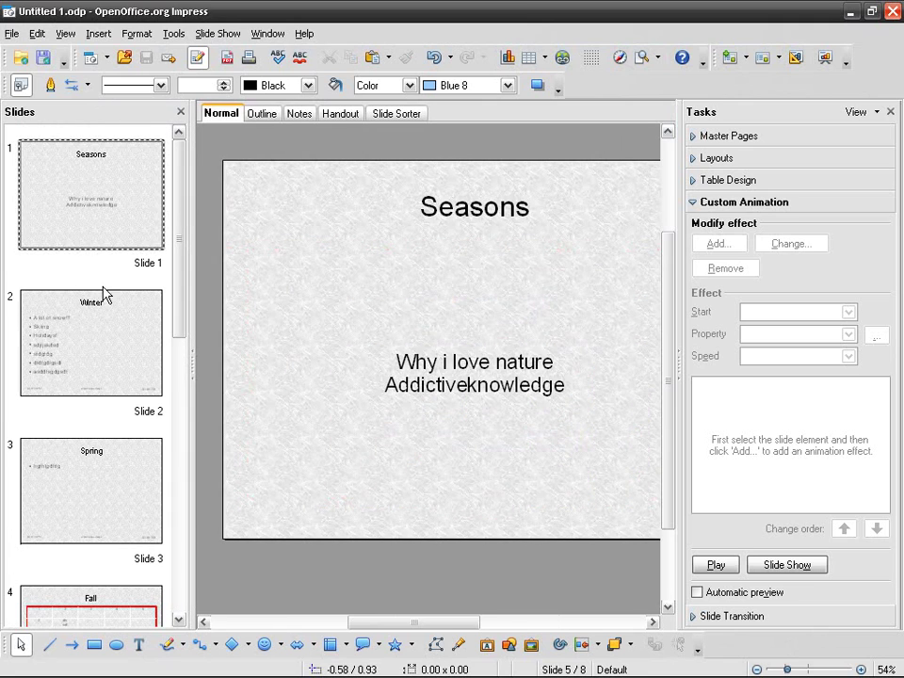
pyautogui.click(108, 329)
pyautogui.moveTo(192, 245); pyautogui.dragTo(156, 244)
pyautogui.click(86, 525)
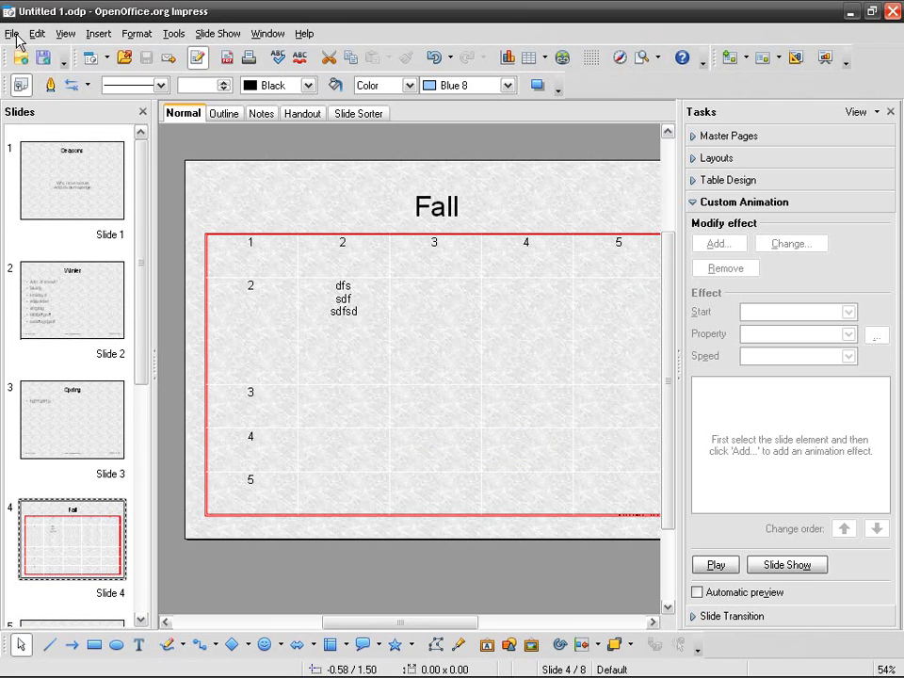
# Return to the Sales slide and view the available export commands, including Export as images.
pyautogui.moveTo(138, 319); pyautogui.dragTo(125, 414)
pyautogui.click(91, 452)
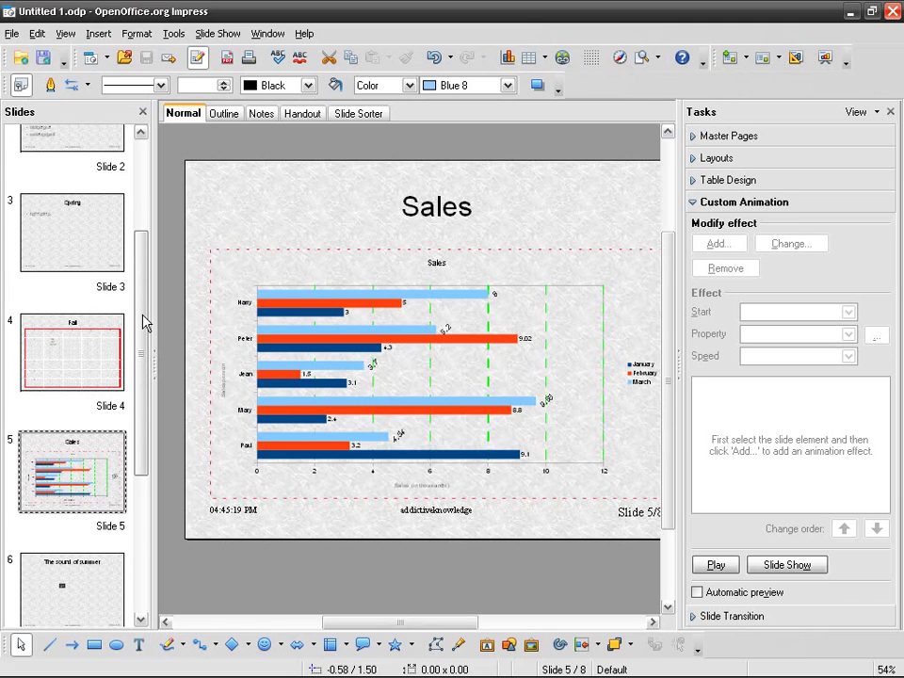
pyautogui.click(13, 33)
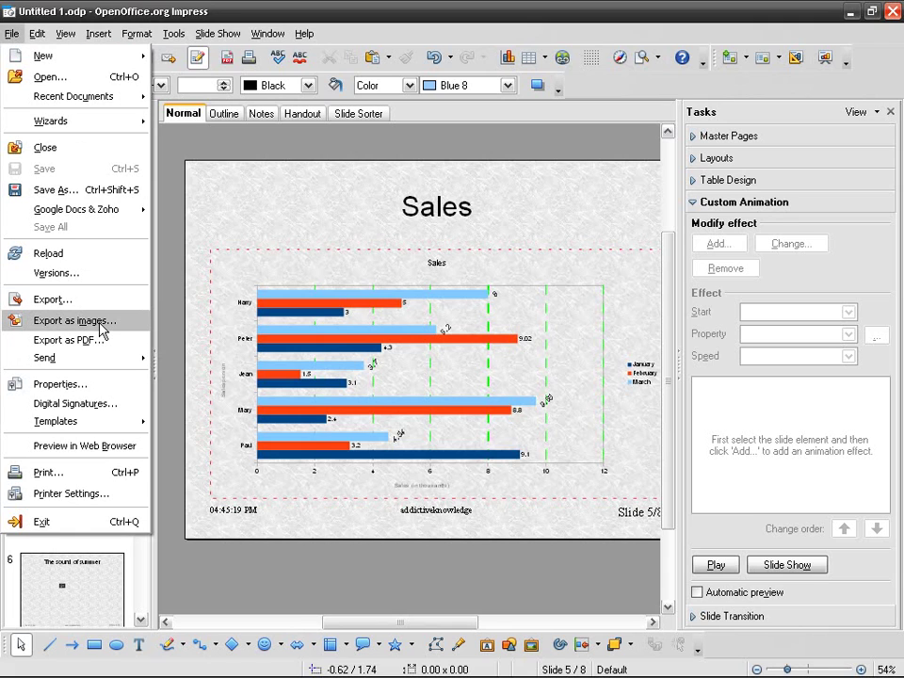
# Switch to Firefox, search the web for "openoffice extension" in a new tab and open the Open Office Extensions site.
pyautogui.moveTo(346, 675)
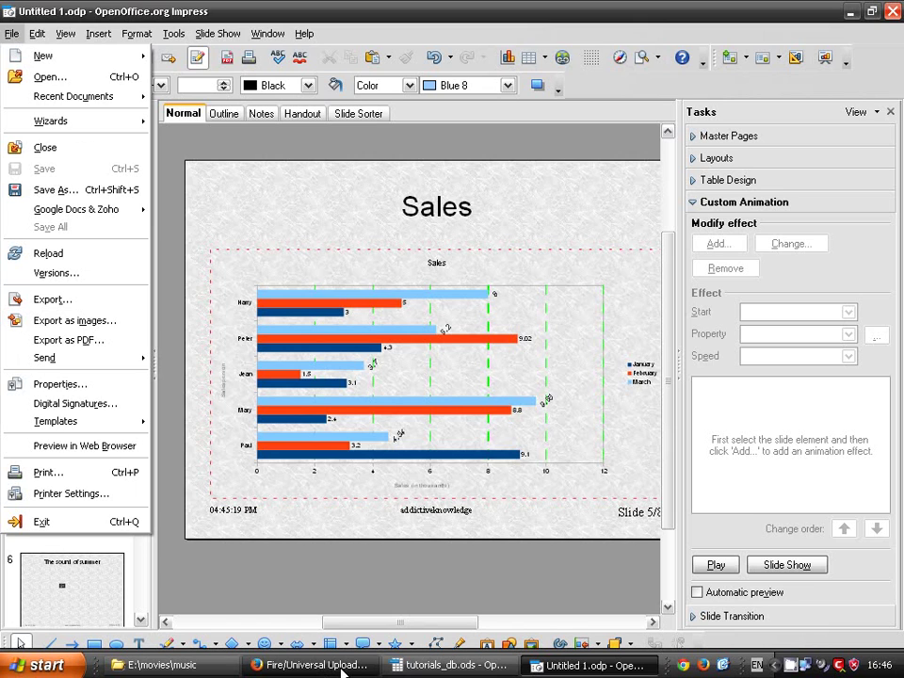
pyautogui.click(341, 665)
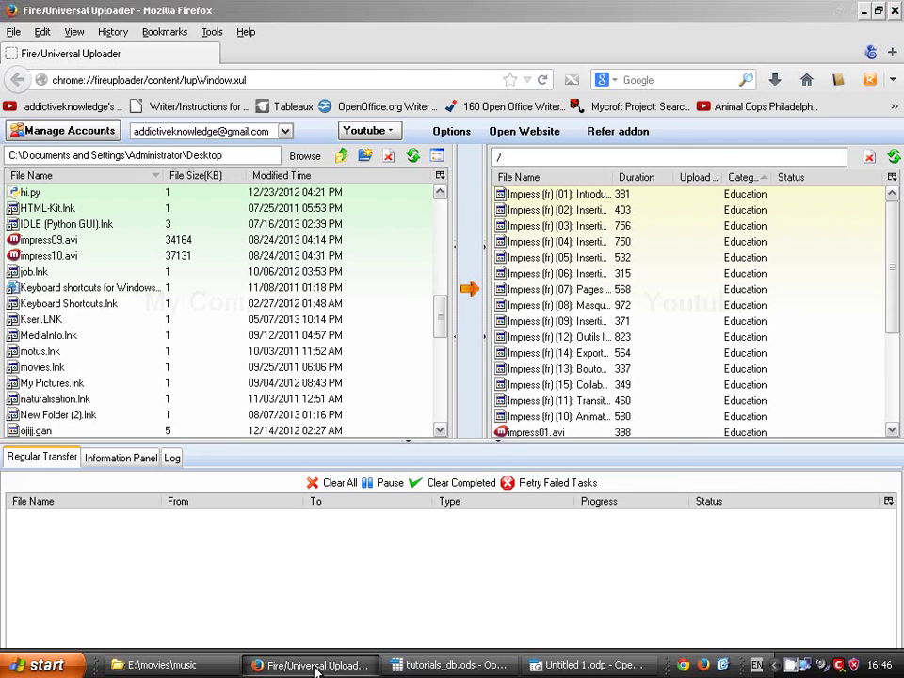
pyautogui.click(318, 670)
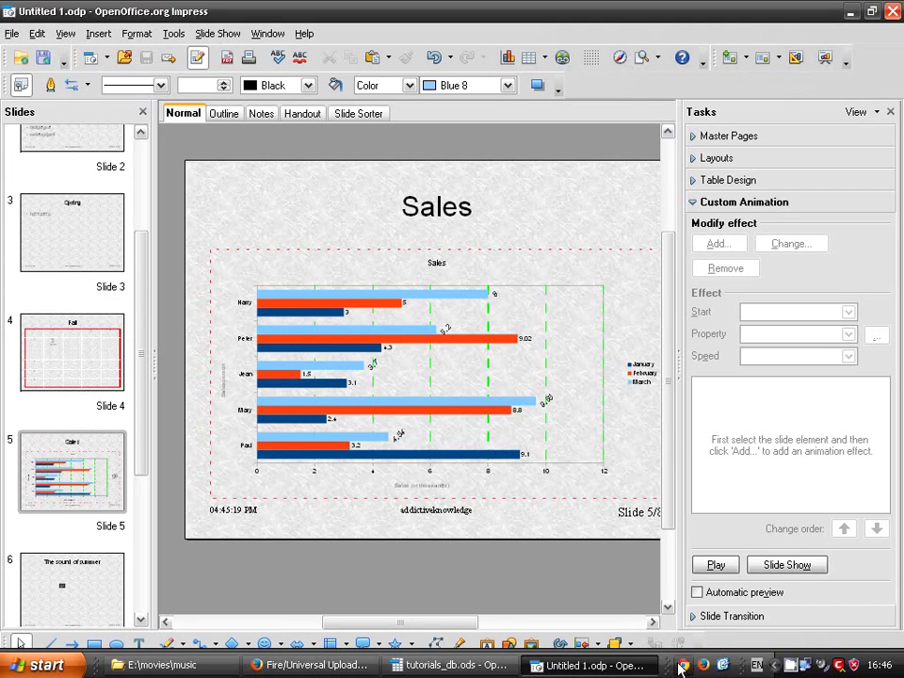
pyautogui.click(347, 669)
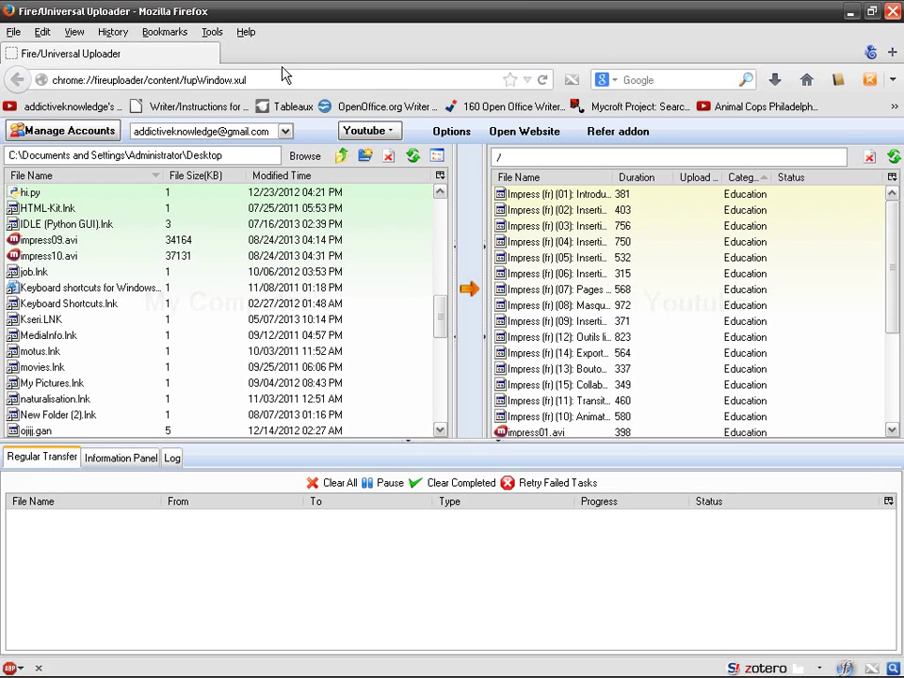
pyautogui.doubleClick(282, 53)
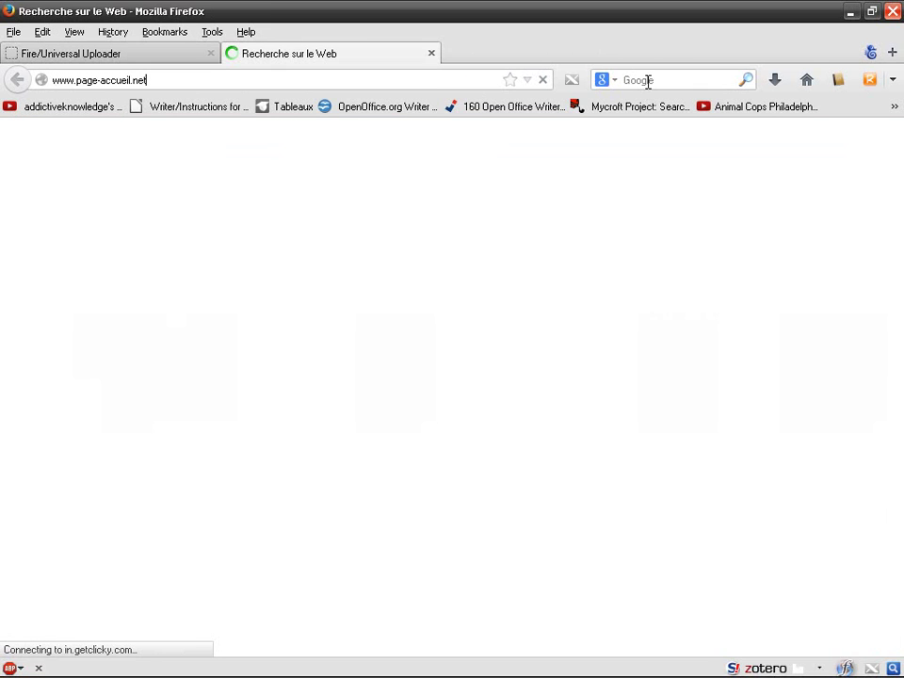
pyautogui.write('openoffice')
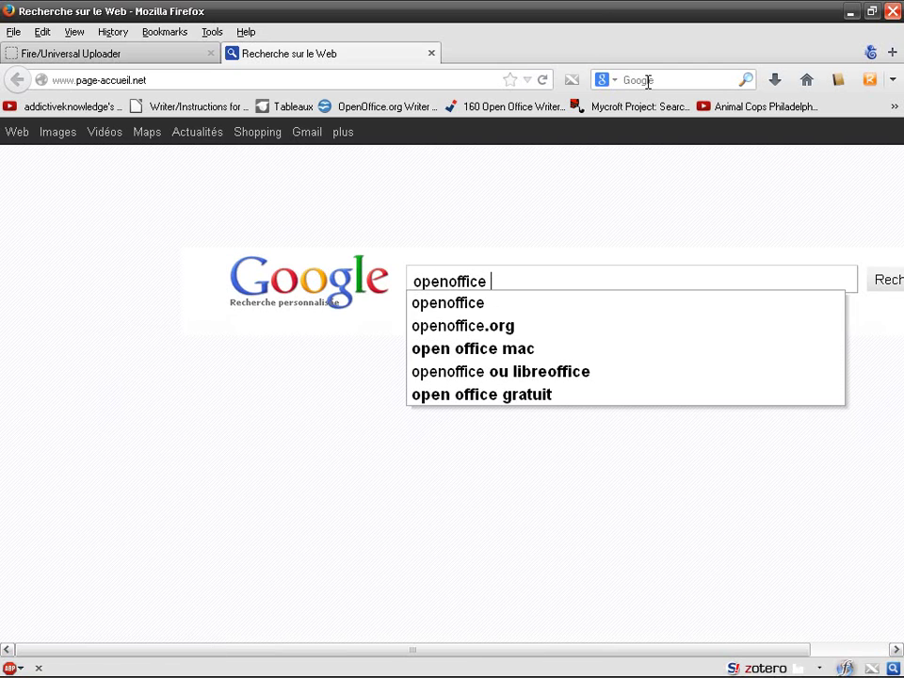
pyautogui.write(' extens')
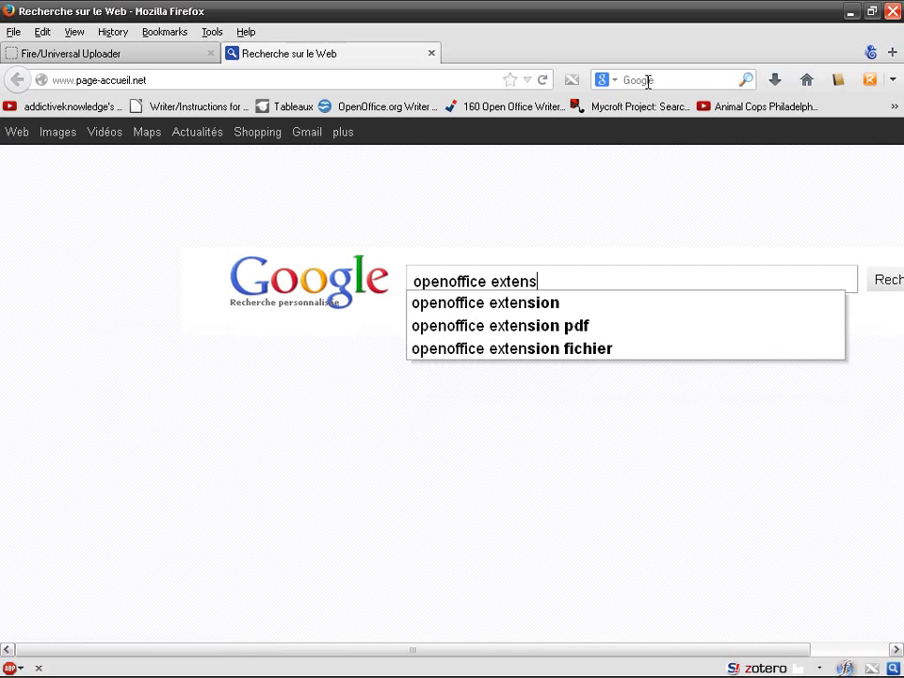
pyautogui.write('ion')
pyautogui.press('Return')
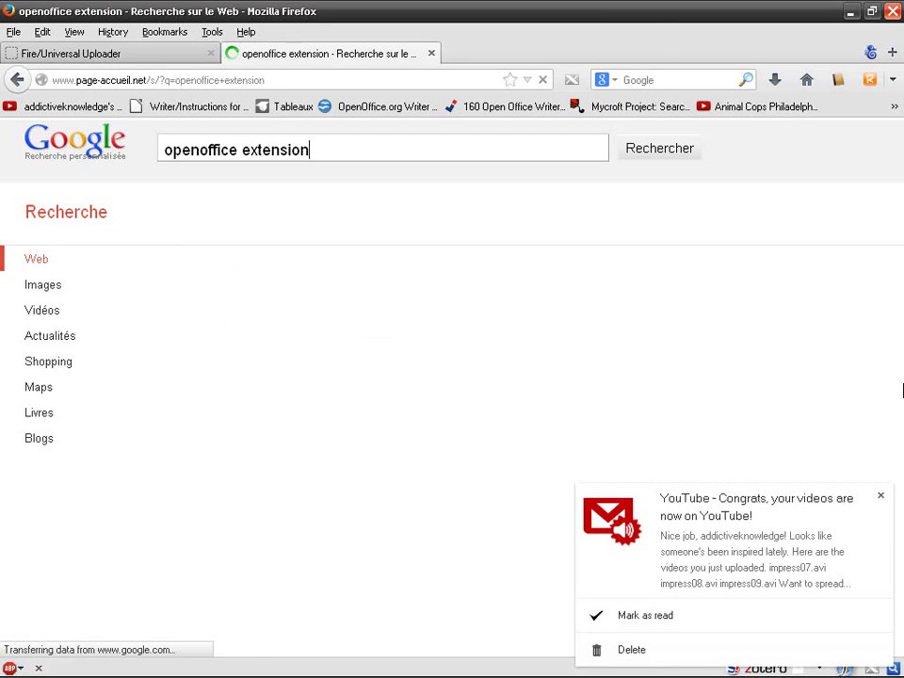
pyautogui.click(881, 495)
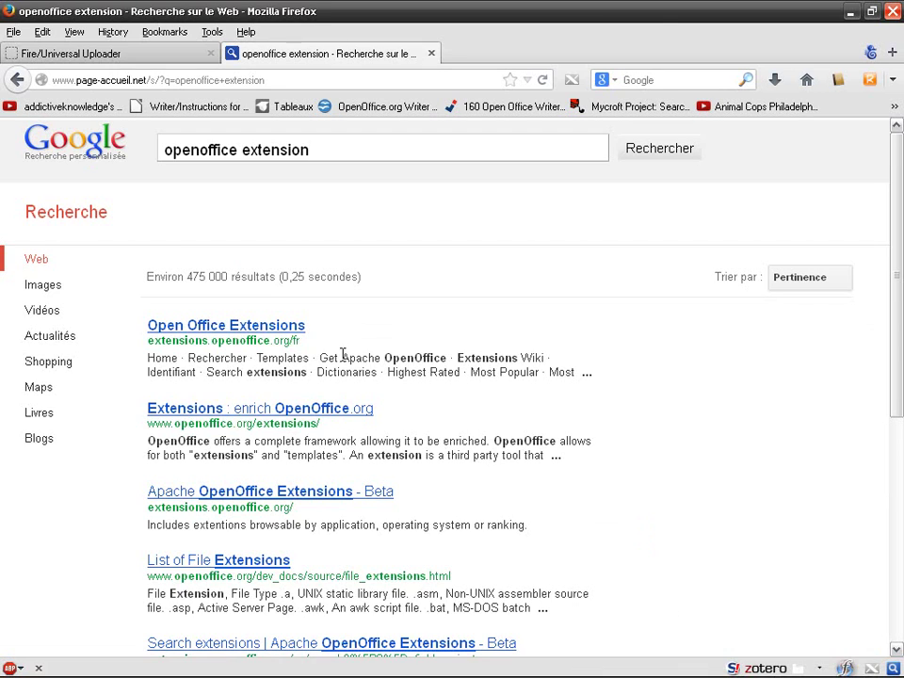
pyautogui.click(276, 336)
pyautogui.middleClick(338, 55)
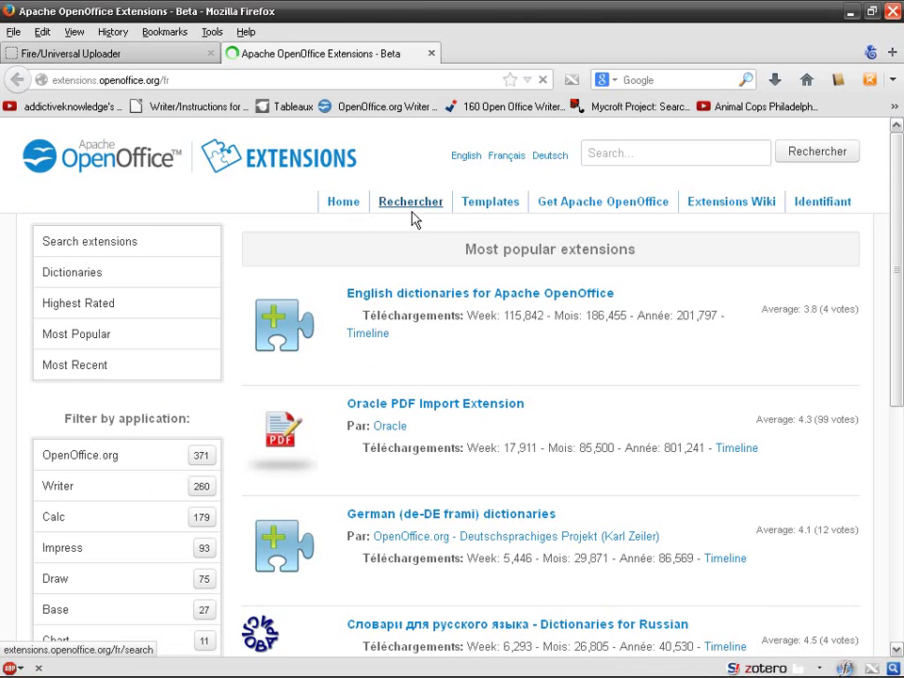
# Search the extensions site for "export slides" and open the Export As Images extension page.
pyautogui.click(637, 154)
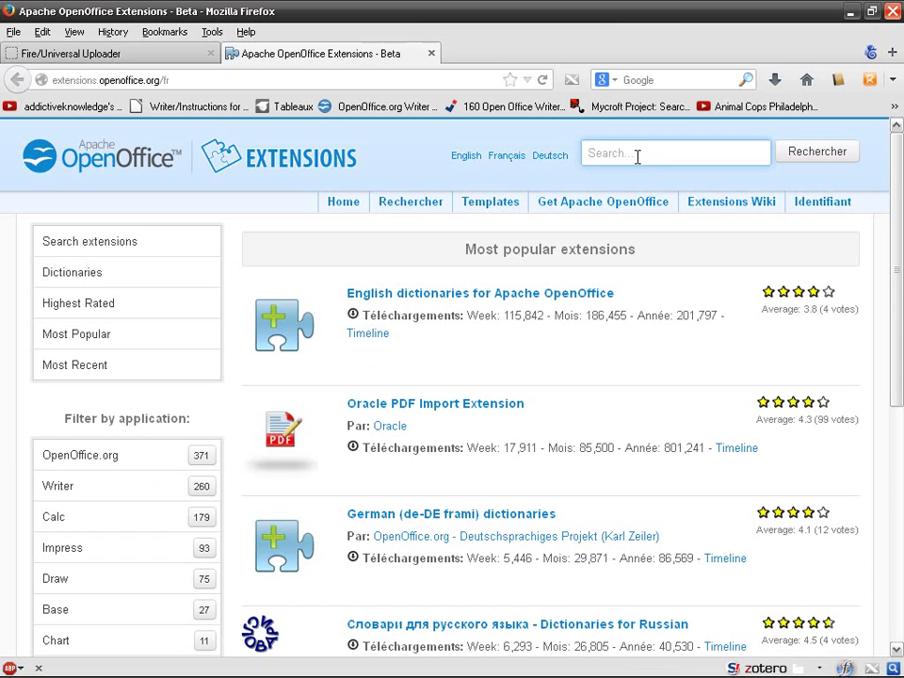
pyautogui.write('export slides')
pyautogui.press('Return')
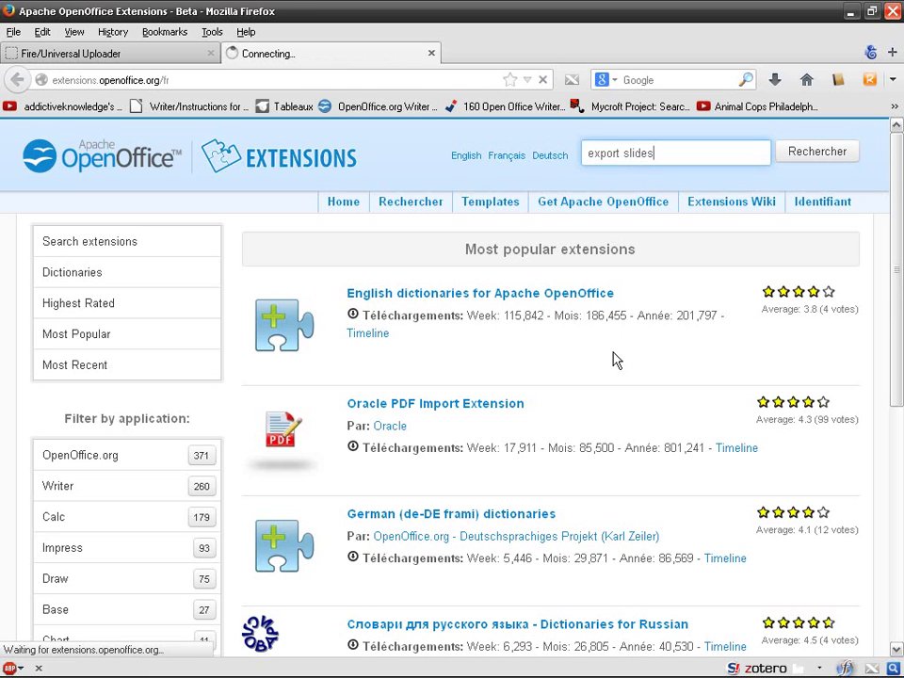
pyautogui.scroll(-4, 601, 367)
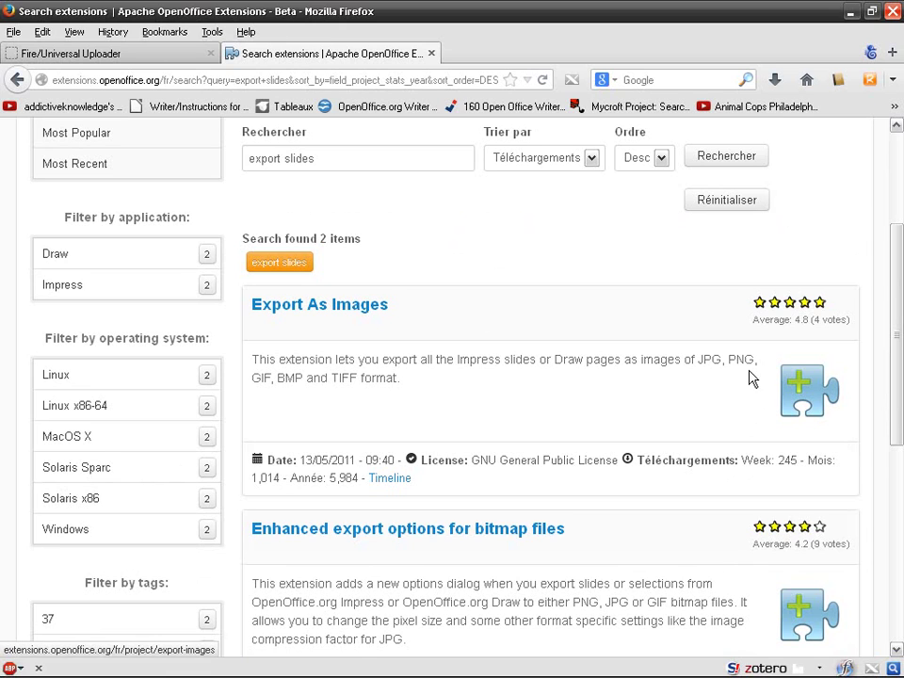
pyautogui.click(350, 309)
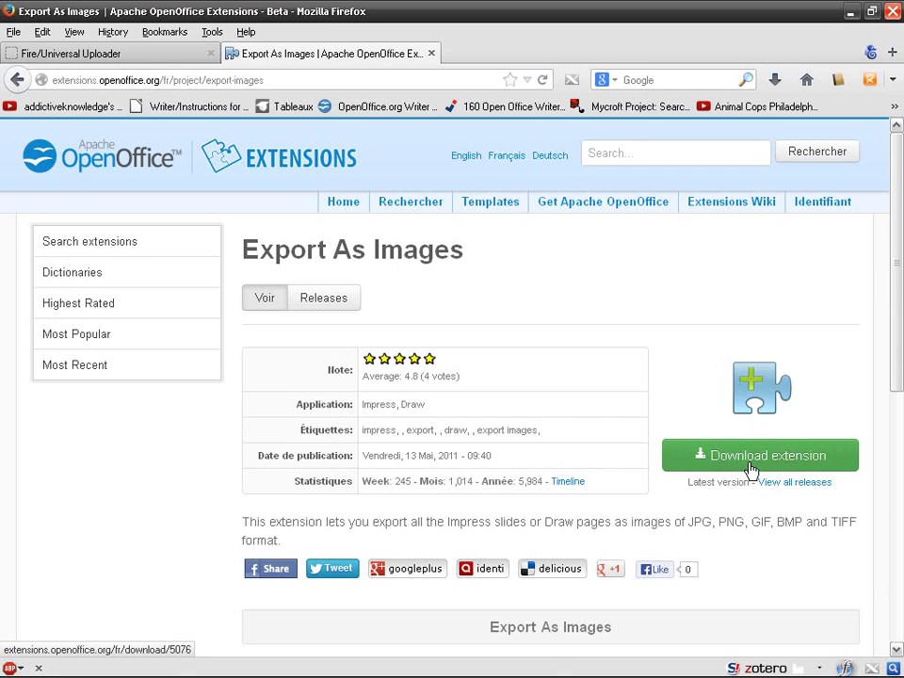
# Return to the Impress presentation and export all slides as colour JPG images at 100% quality into the Desktop\slide folder, base name Untitled 1.
pyautogui.moveTo(389, 671)
pyautogui.click(490, 665)
pyautogui.click(11, 34)
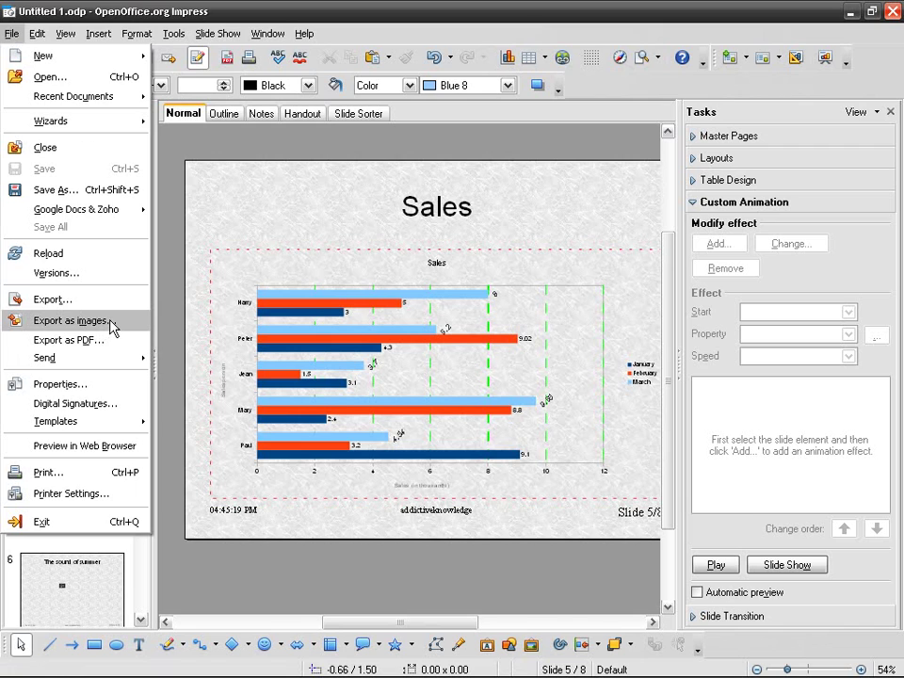
pyautogui.click(113, 326)
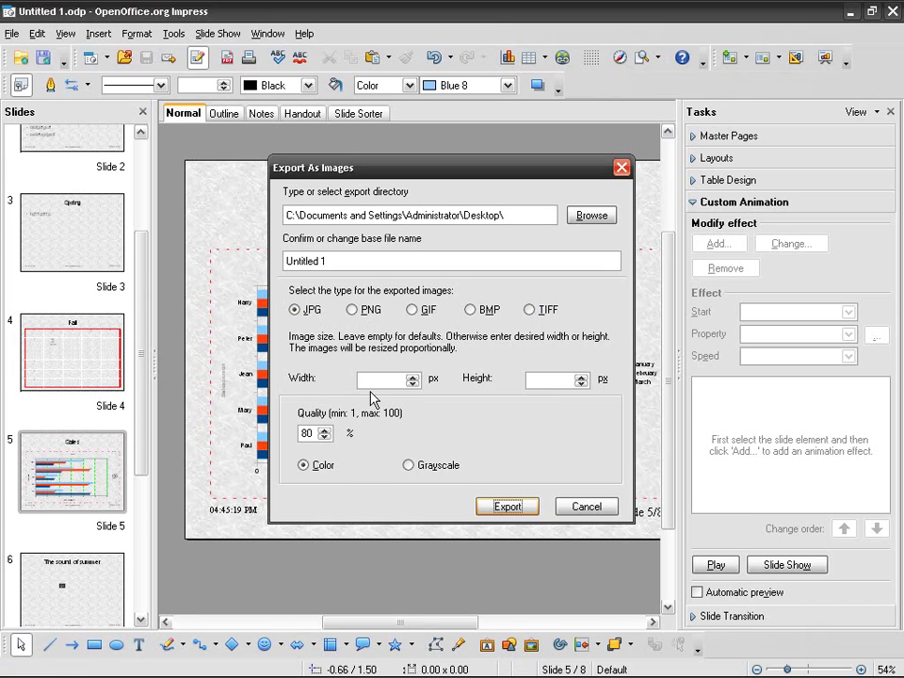
pyautogui.click(324, 430)
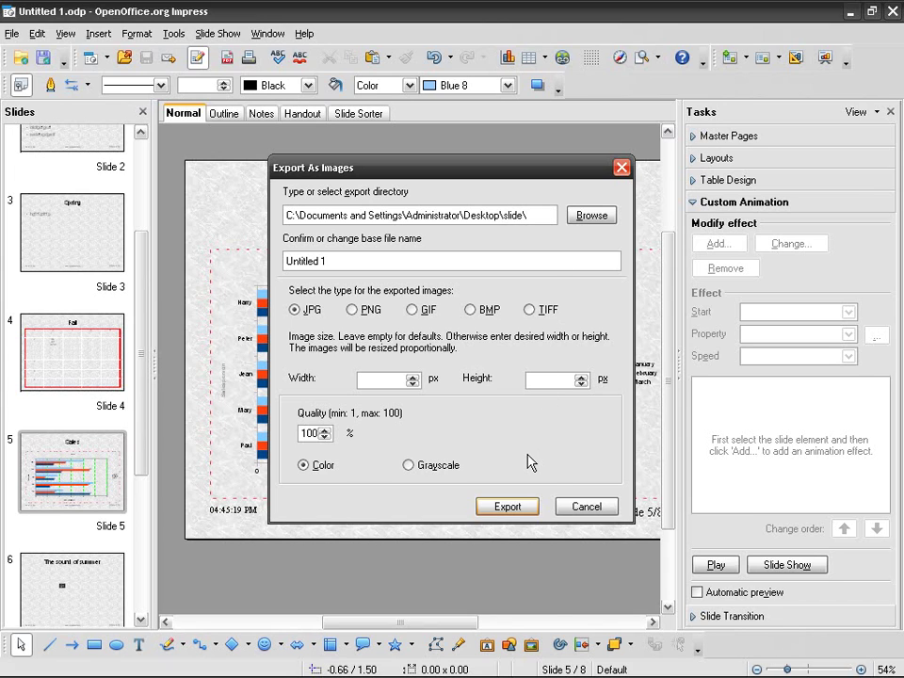
pyautogui.click(521, 508)
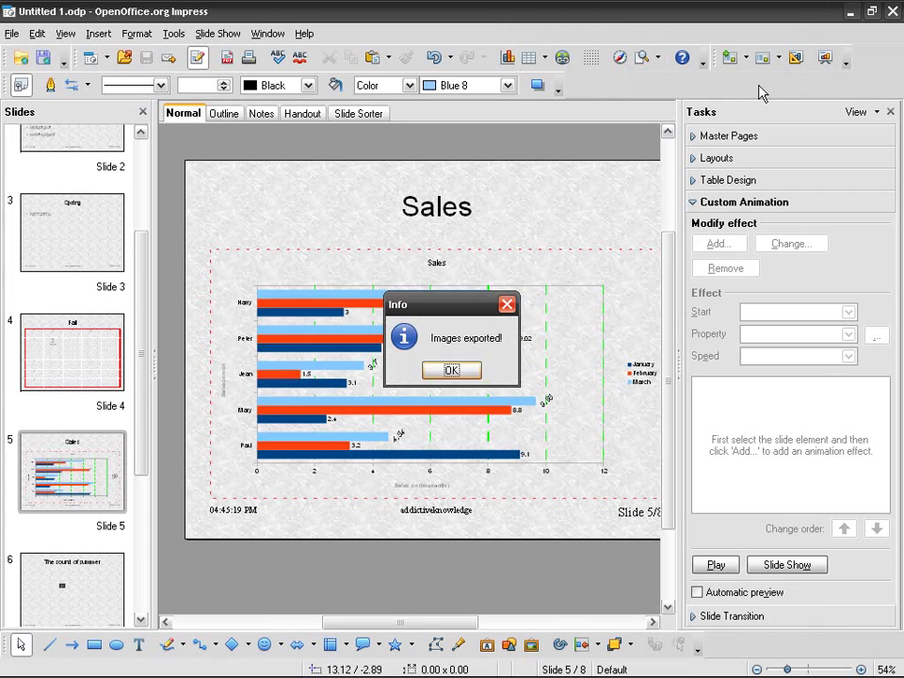
pyautogui.click(452, 370)
# Minimize the open windows, open the slide folder on the desktop, view Untitled 1 - 1.jpg and close the viewer.
pyautogui.click(851, 11)
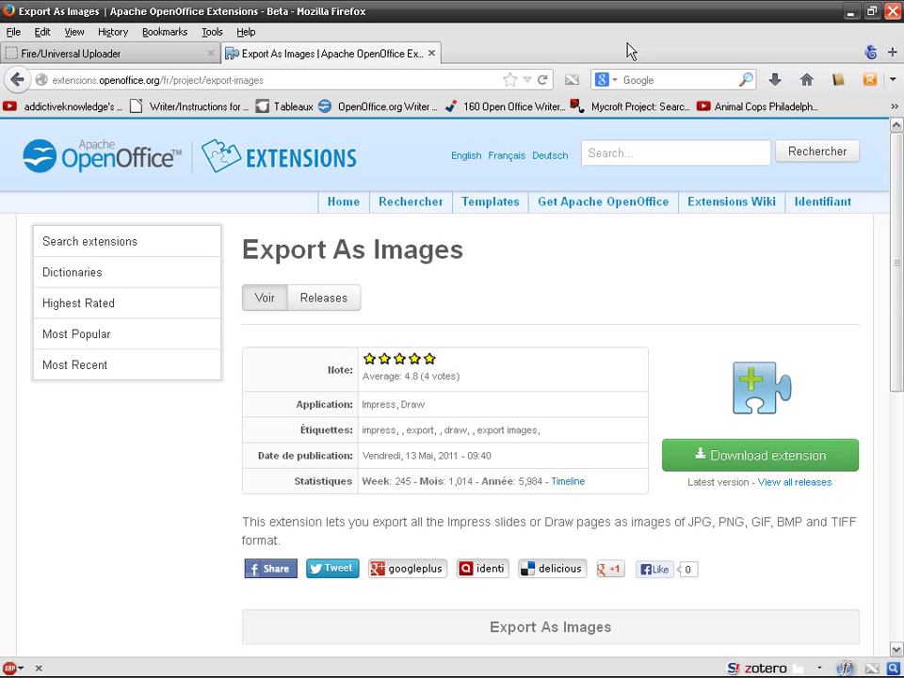
pyautogui.click(852, 12)
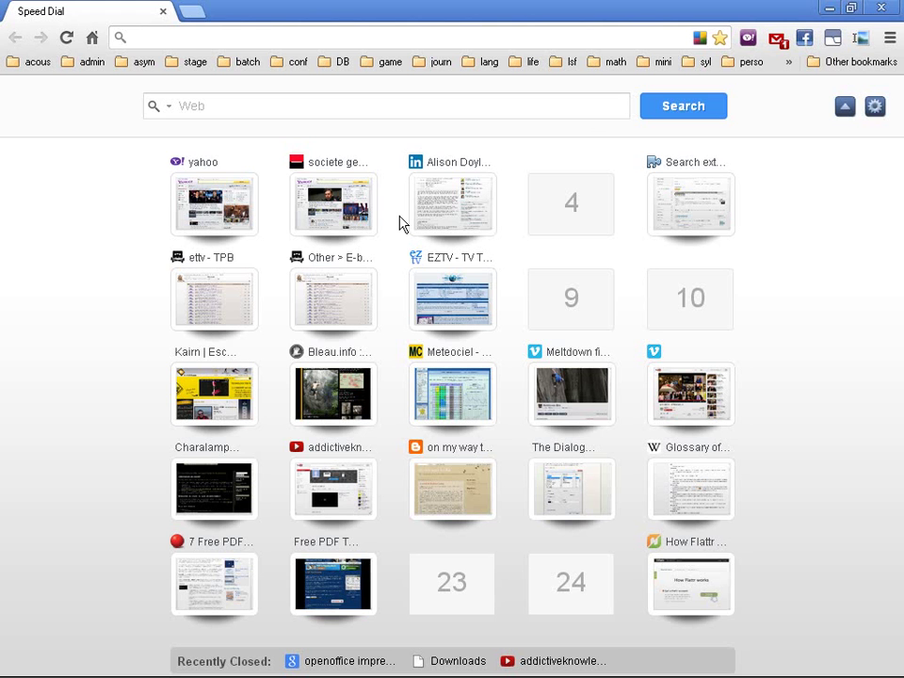
pyautogui.click(833, 9)
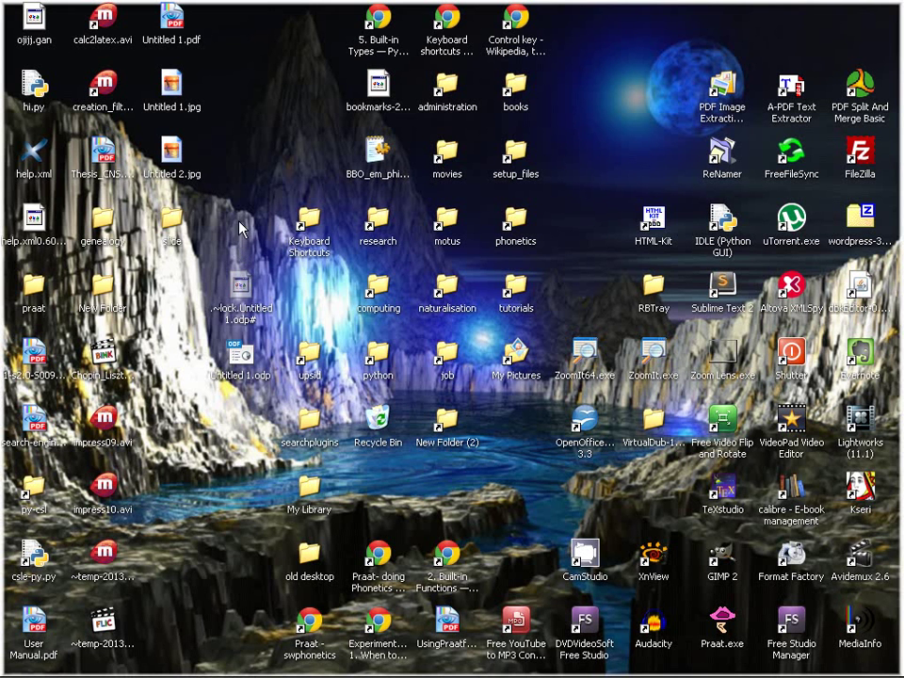
pyautogui.doubleClick(171, 218)
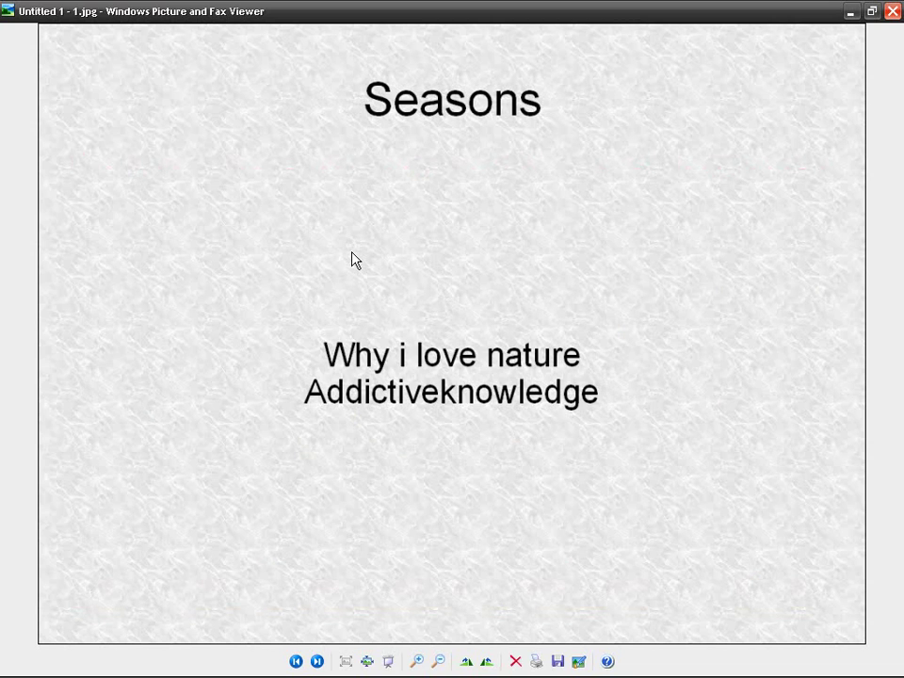
pyautogui.hotkey('alt', 'F4')
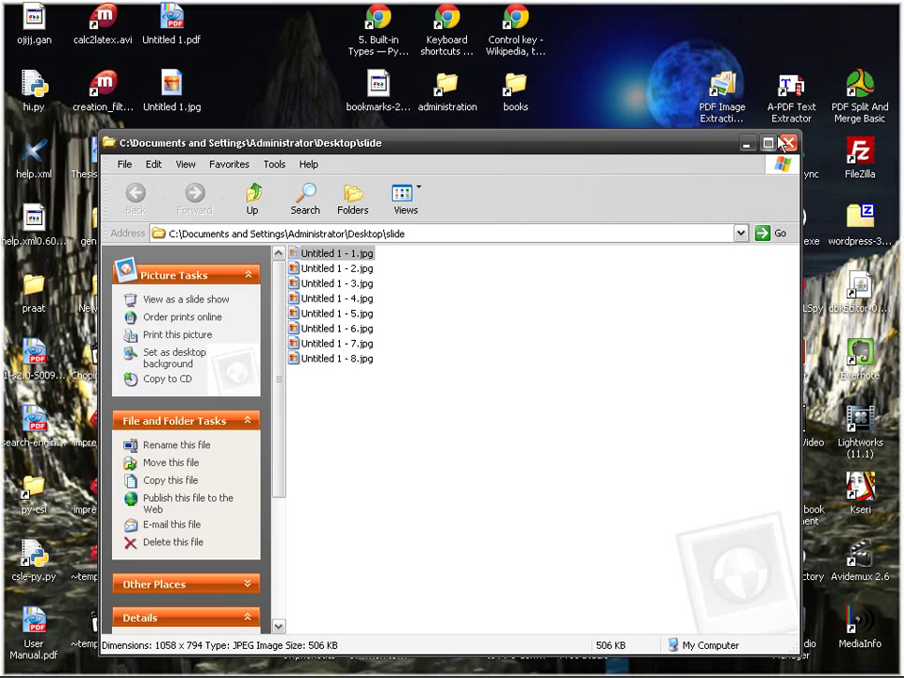